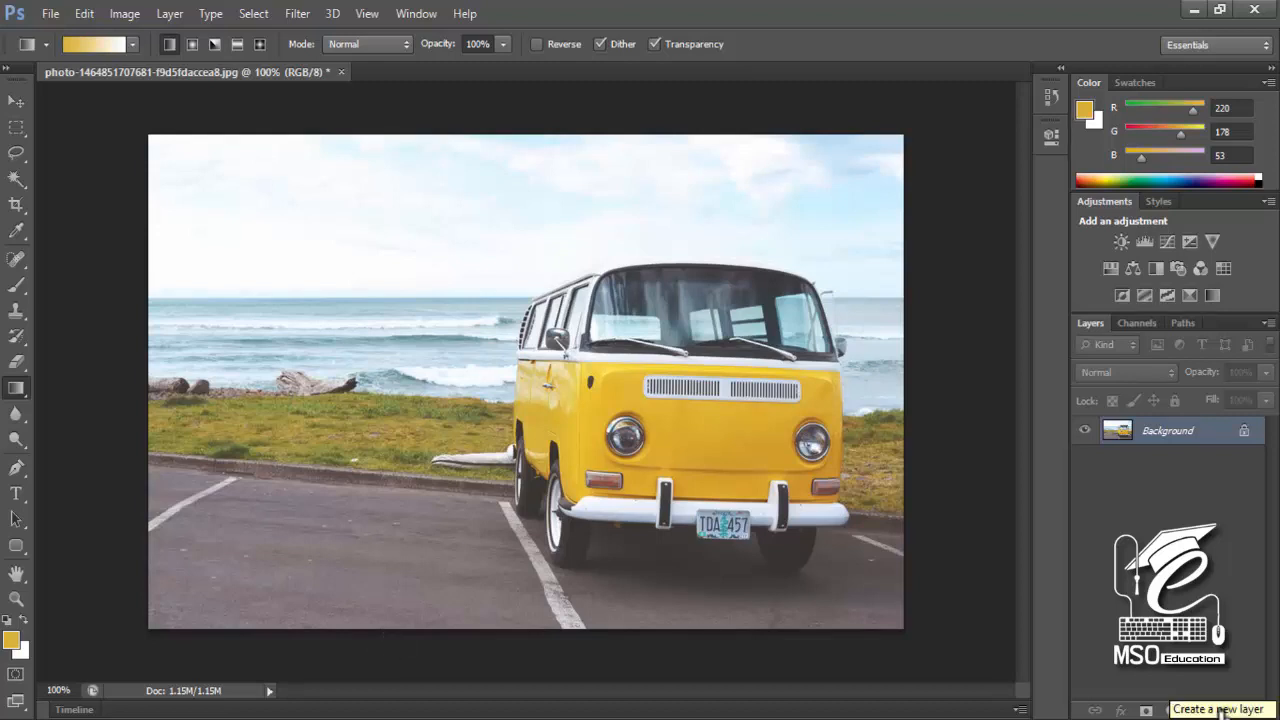
Step: Create a new empty layer above the Background photo
left_click(1221, 711)
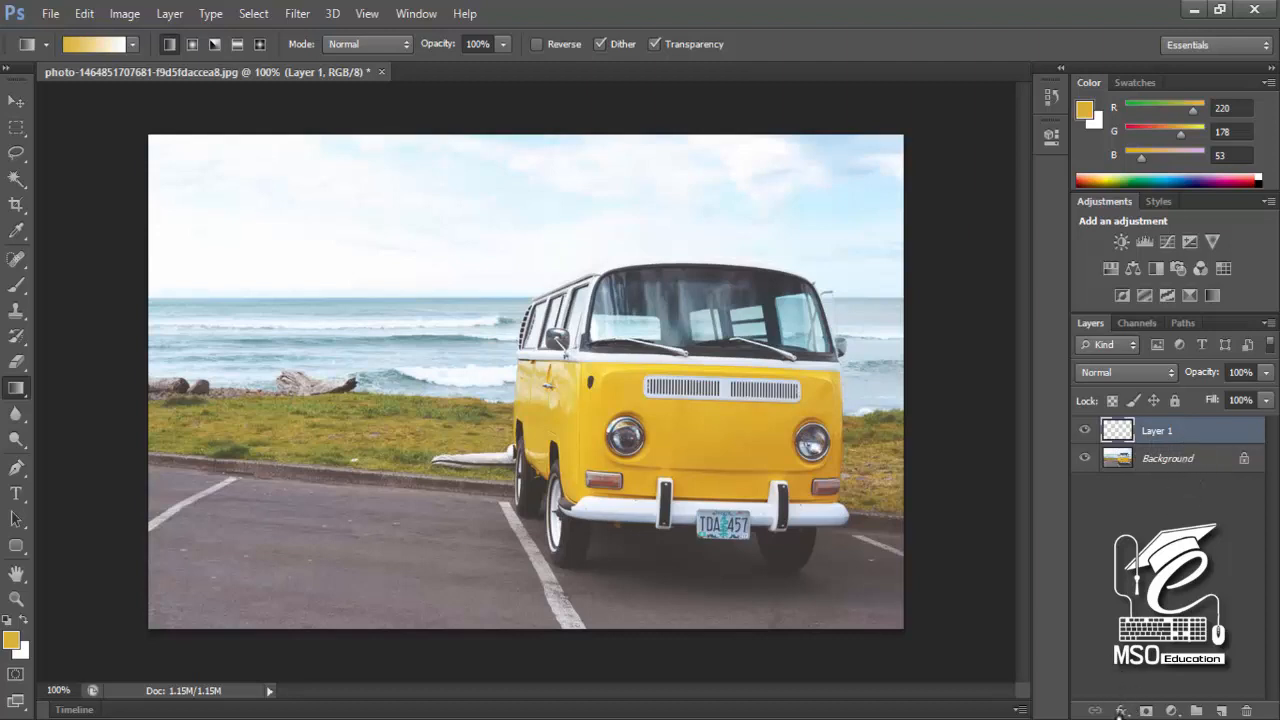
Step: View the new layer's Blending Options using three different ways of opening them, cancelling the dialog each time
left_click(1121, 710)
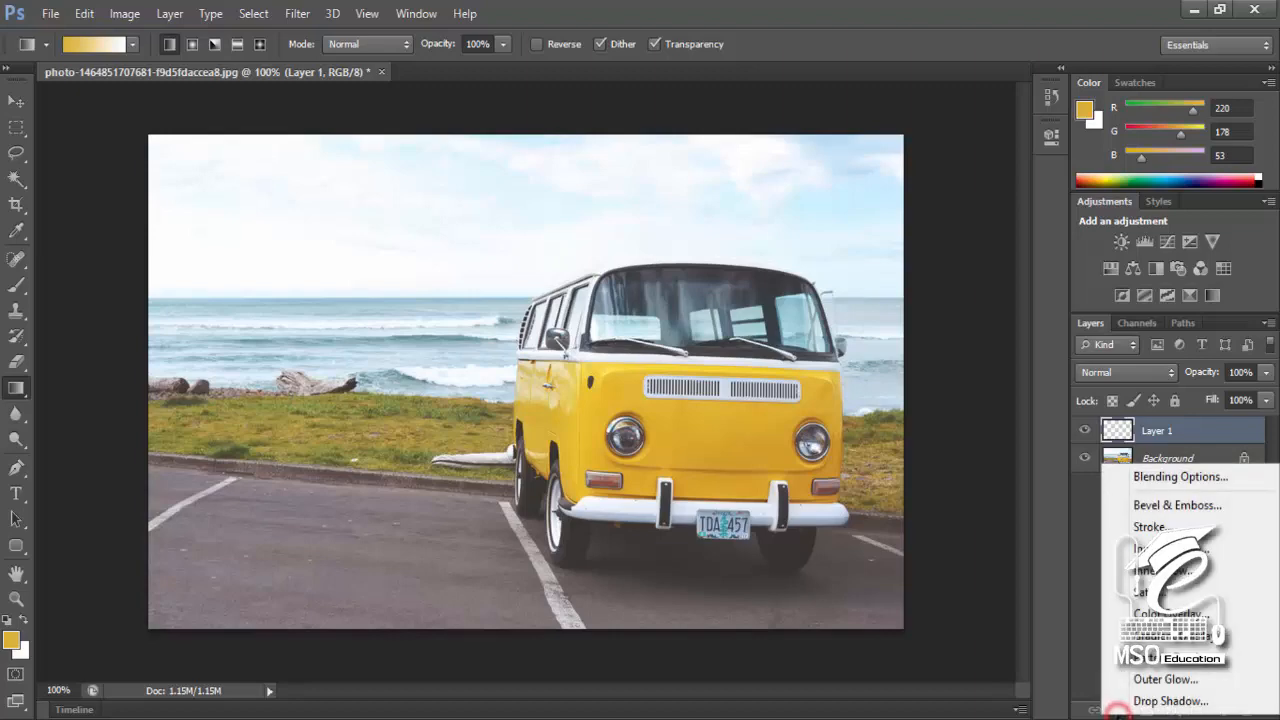
left_click(1176, 479)
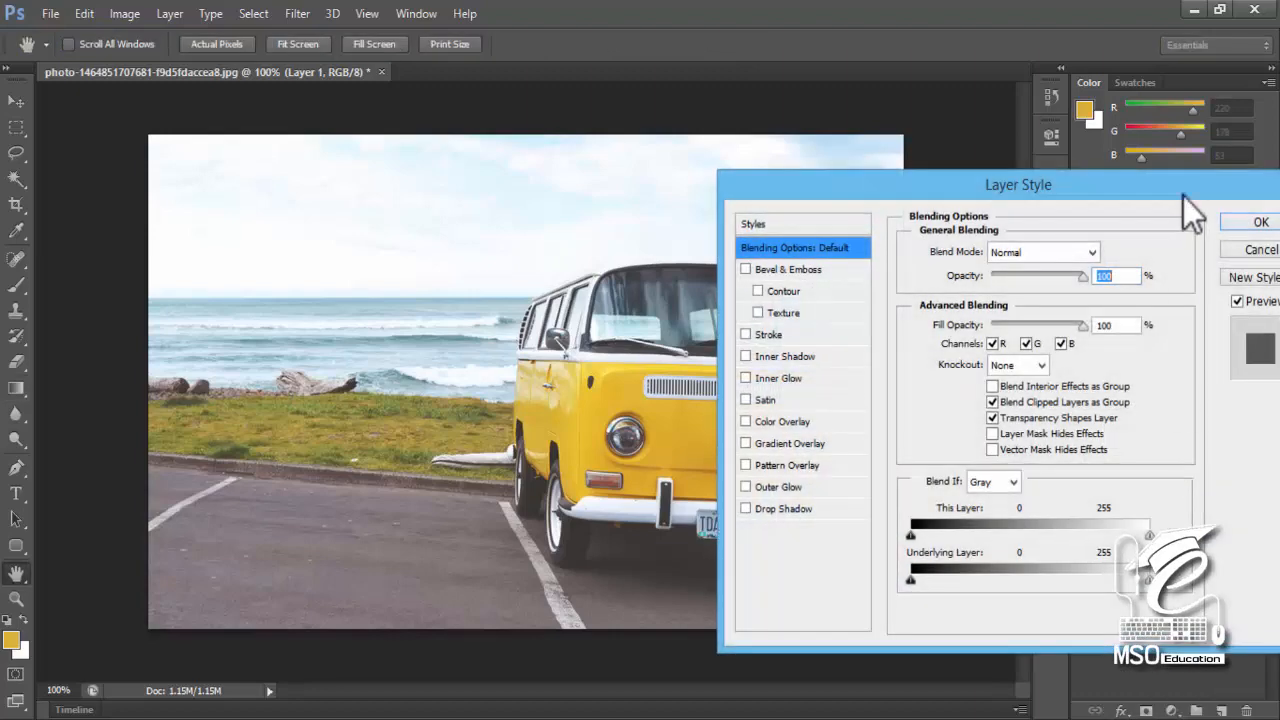
left_click(1101, 256)
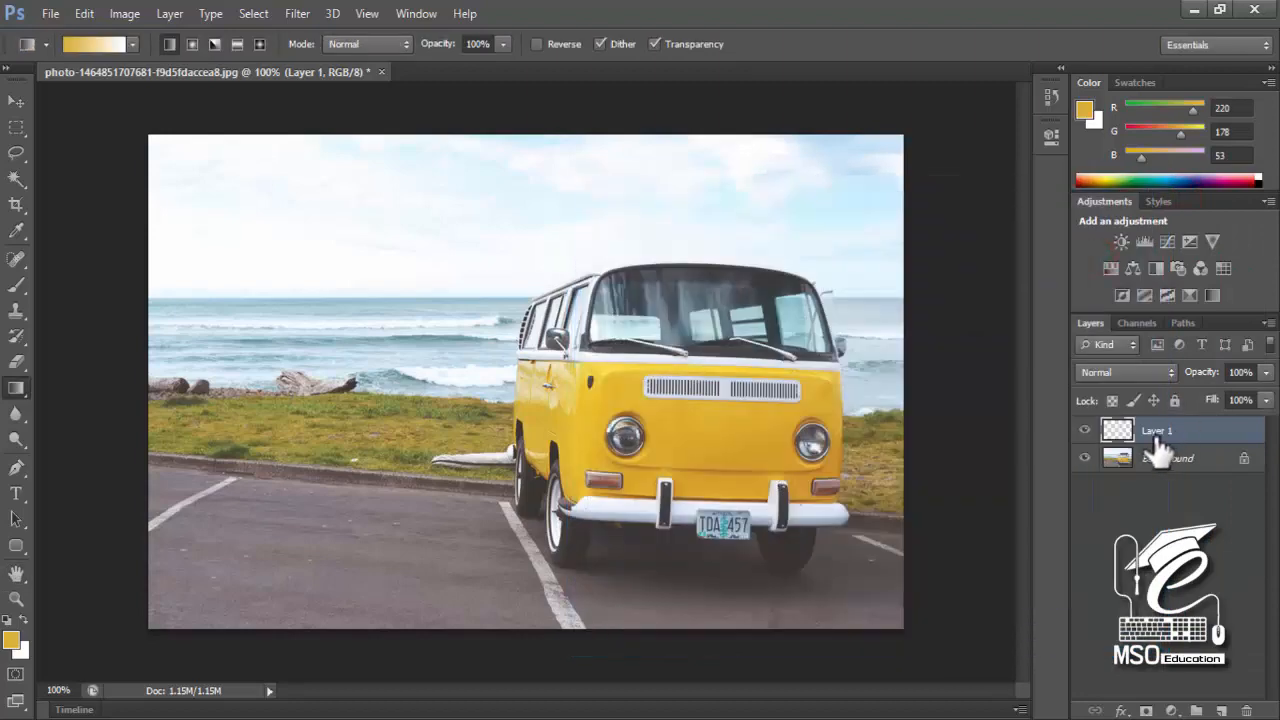
double_click(1197, 432)
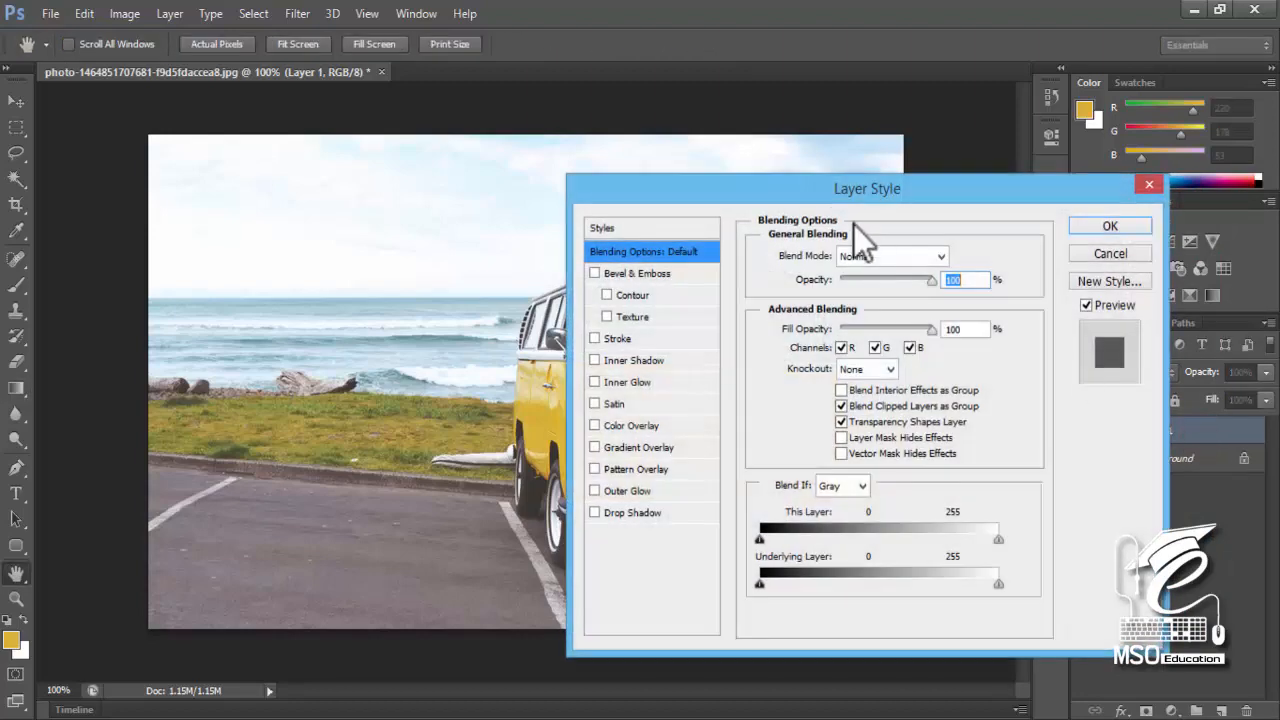
left_click_drag(786, 197, 812, 190)
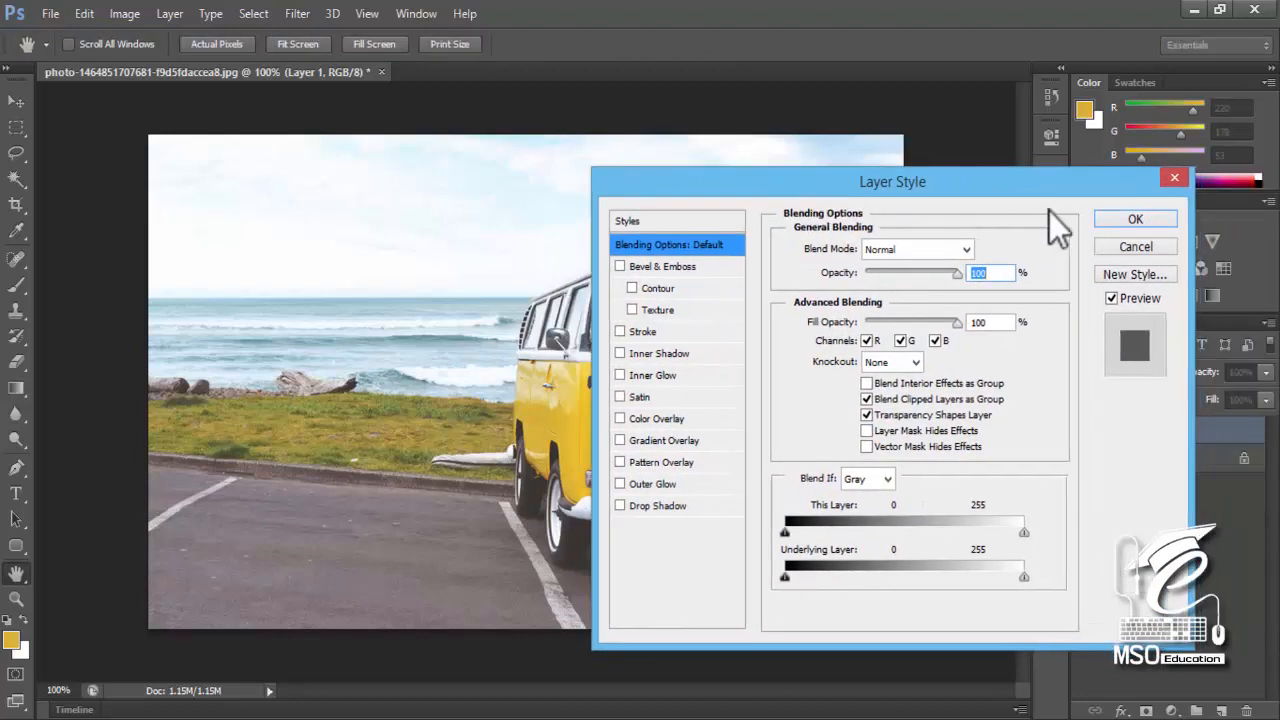
left_click(1128, 250)
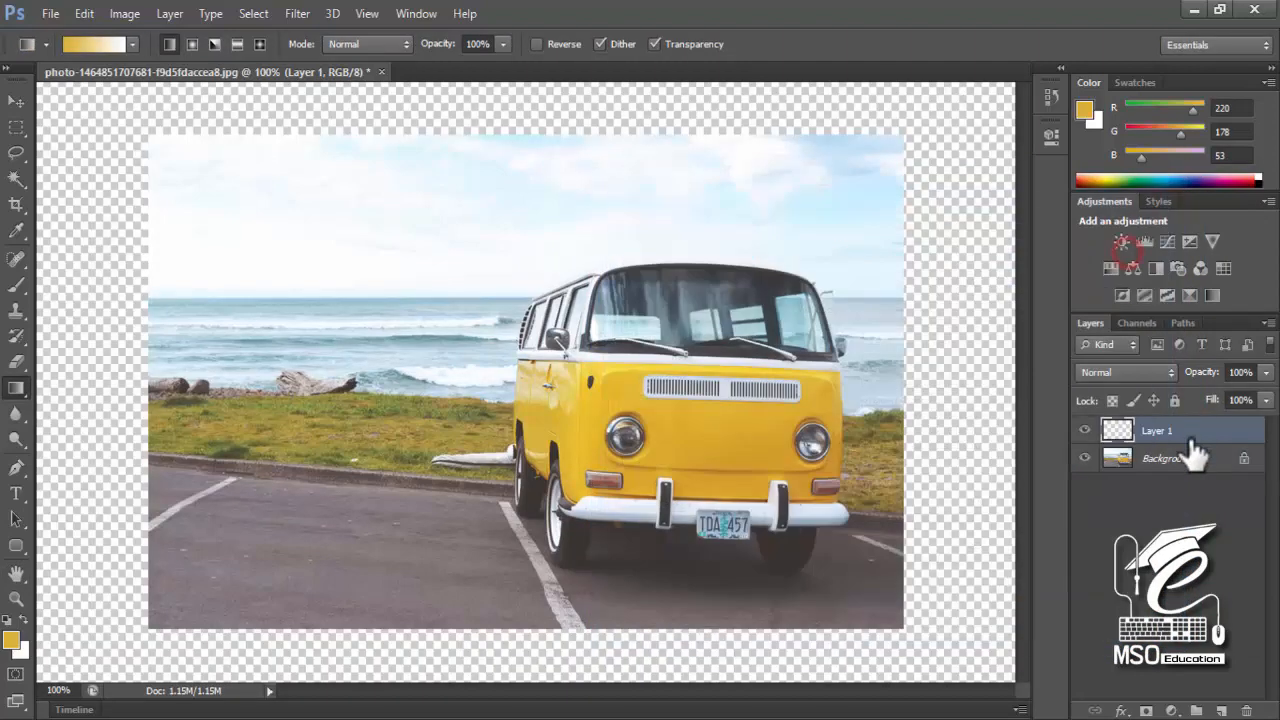
right_click(1191, 438)
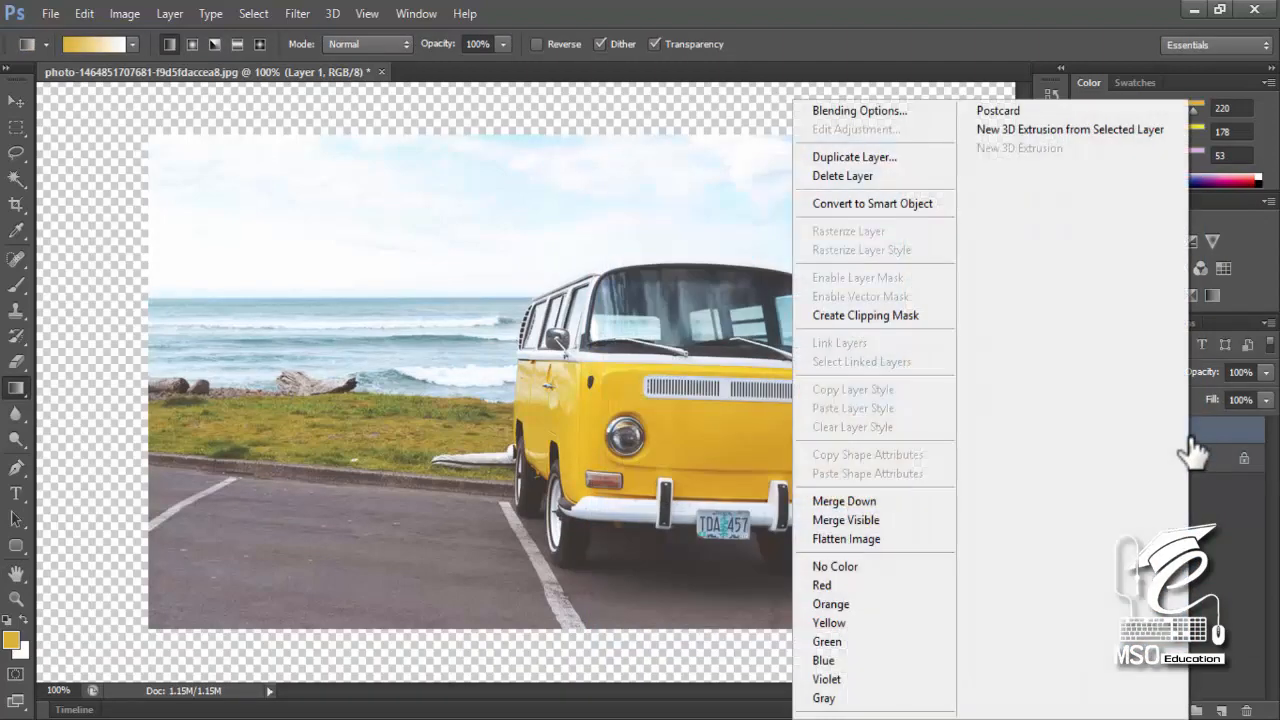
left_click(857, 111)
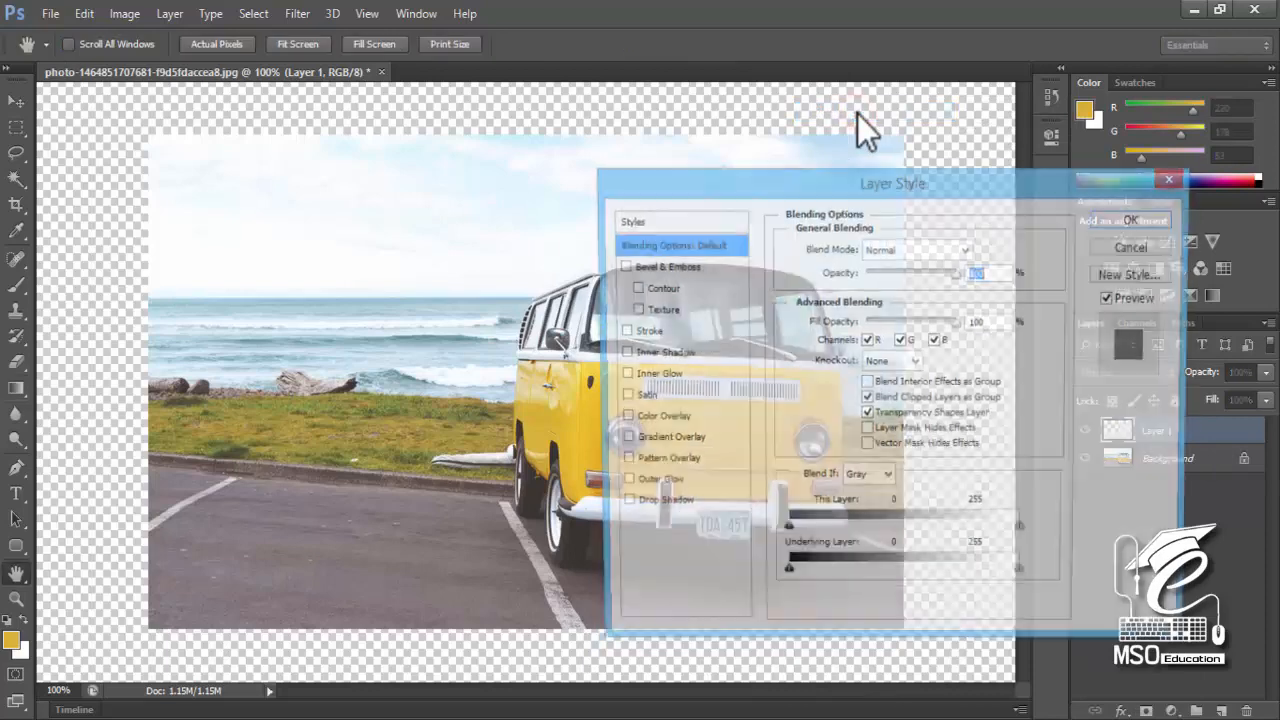
left_click_drag(834, 170, 762, 133)
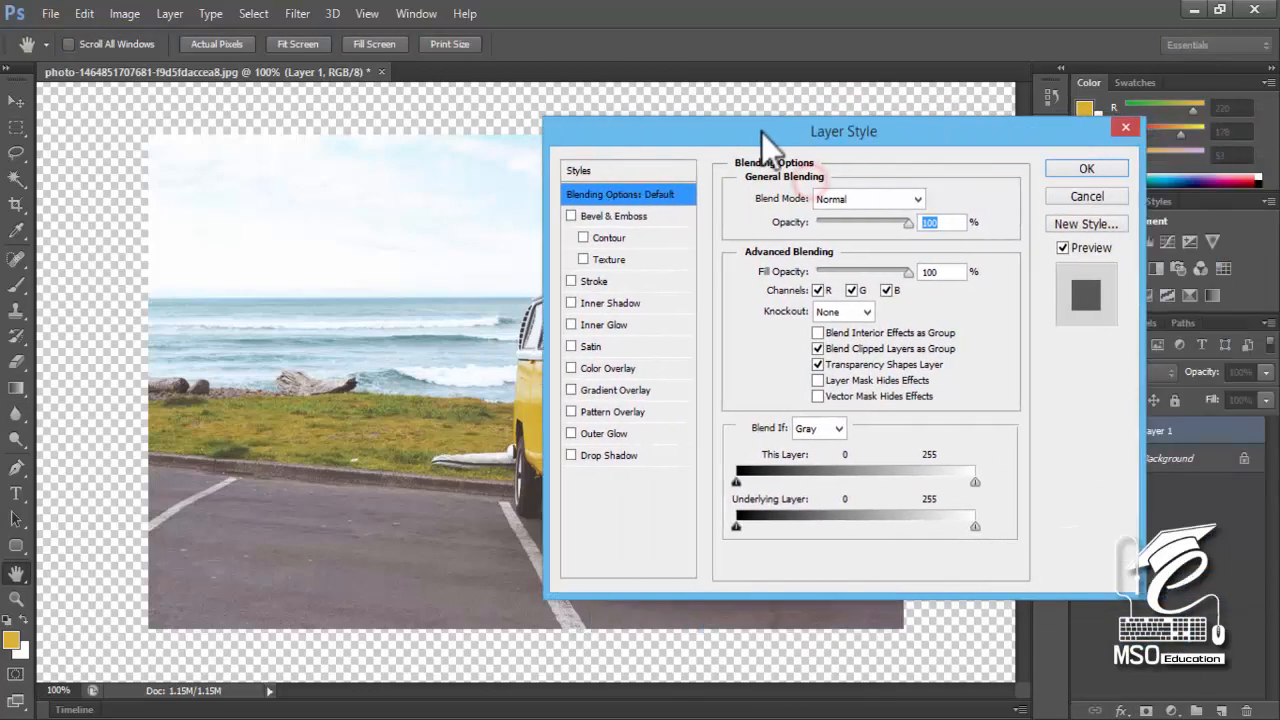
left_click(1073, 201)
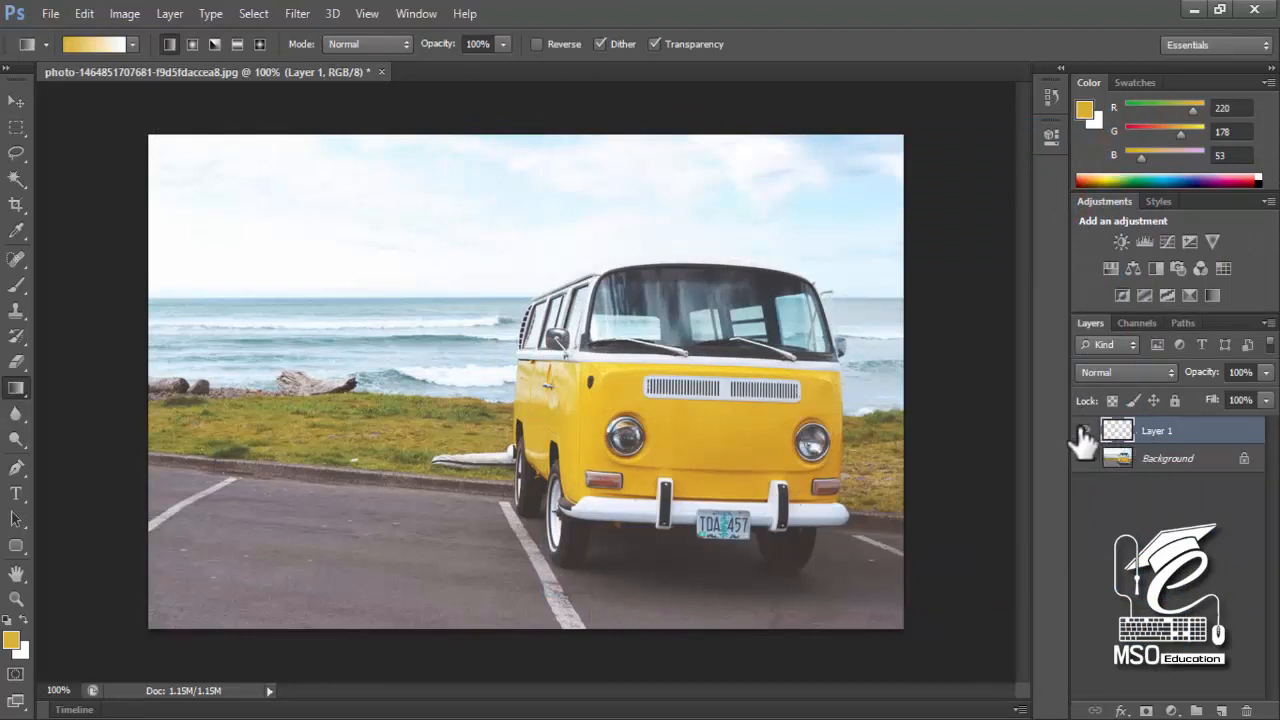
Step: Fill Layer 1 with a black-to-white linear gradient running horizontally from the image's left edge to its right edge
left_click(14, 391)
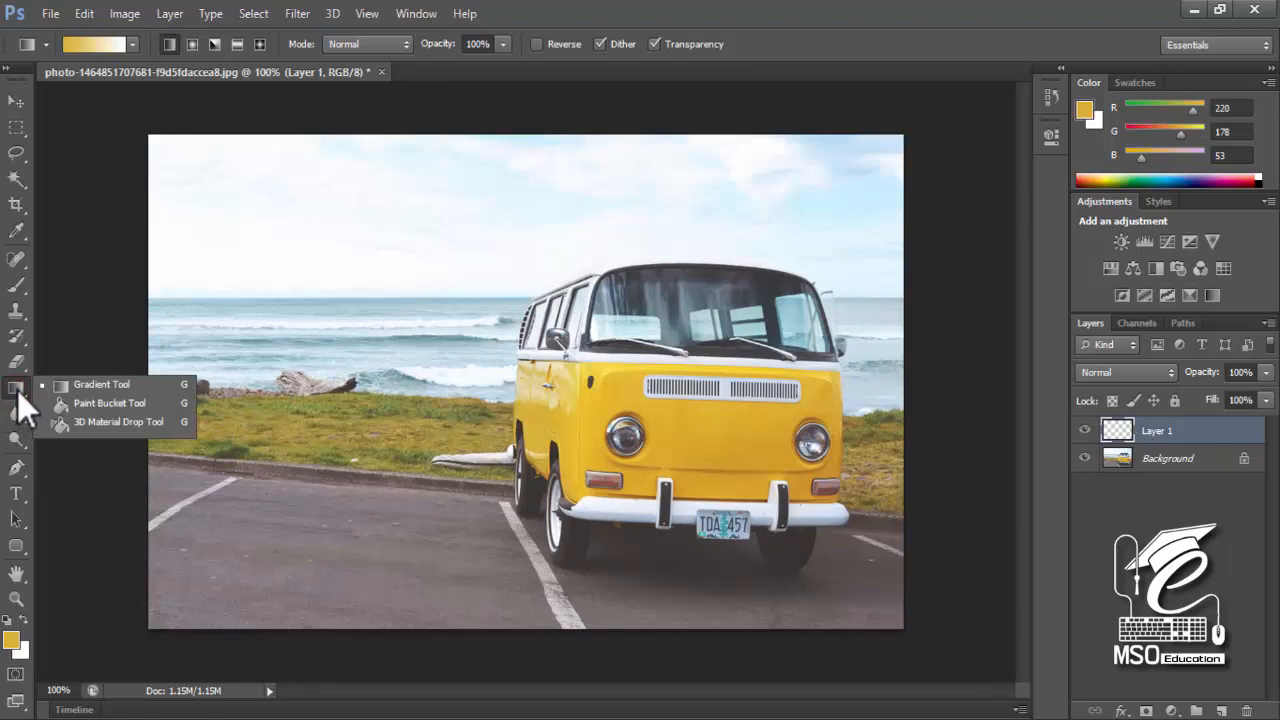
left_click(16, 390)
left_click(16, 389)
left_click(20, 392)
left_click(16, 390)
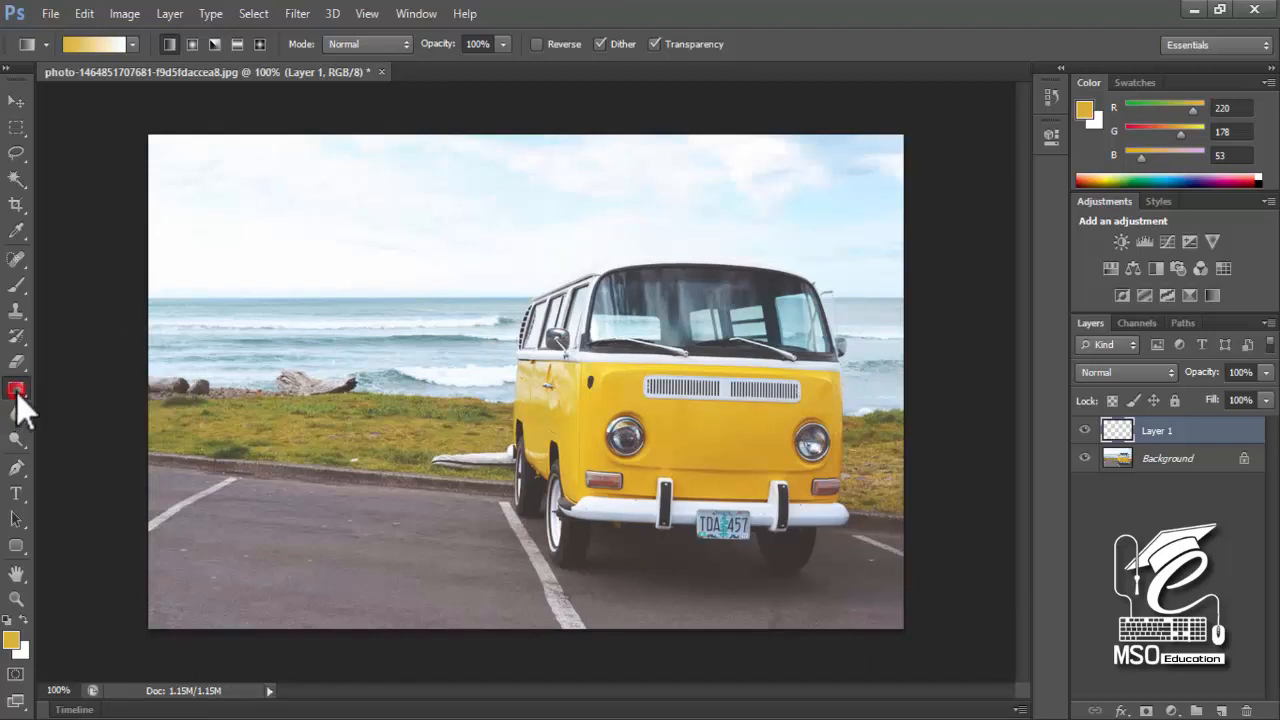
left_click(131, 45)
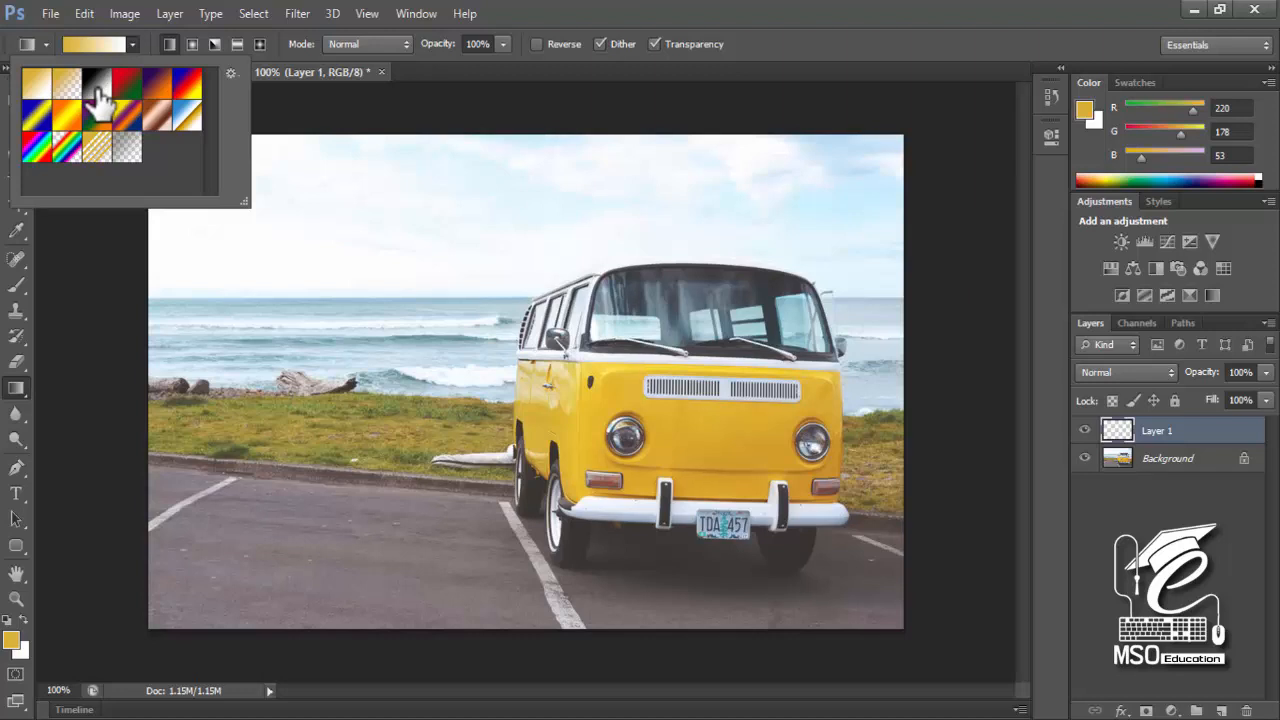
left_click(98, 92)
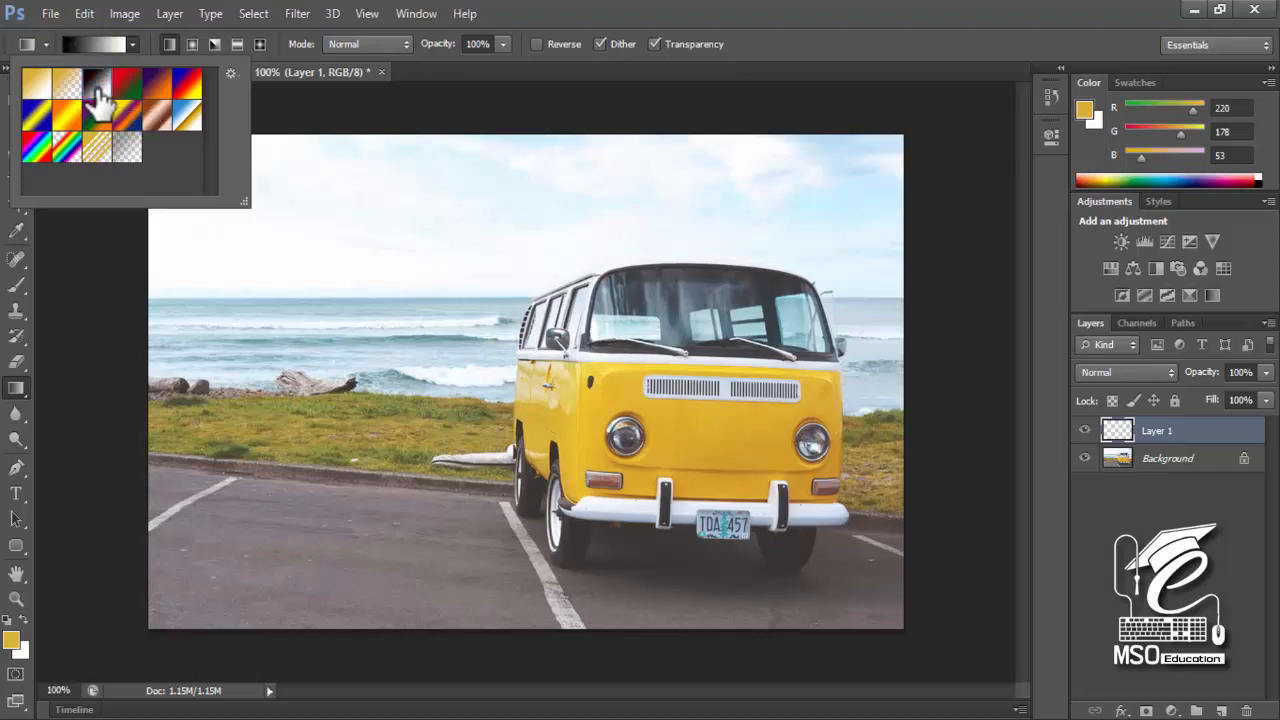
left_click(16, 390)
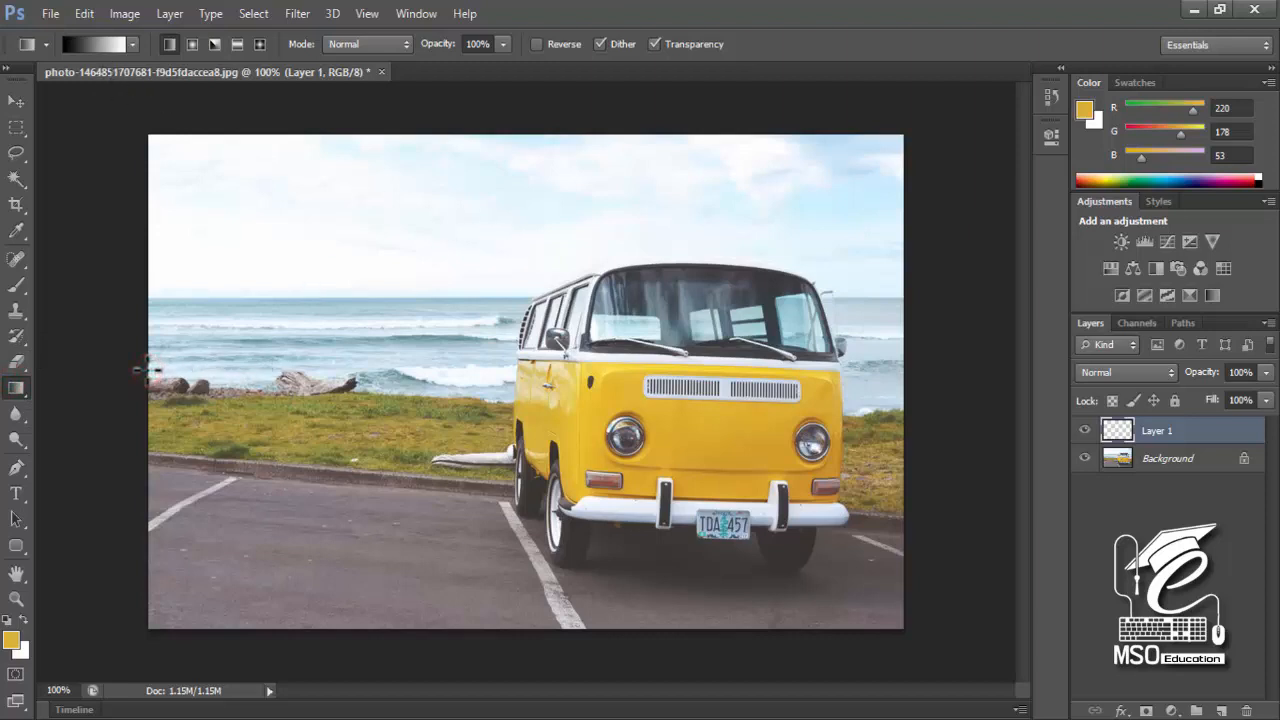
left_click_drag(147, 370, 907, 377)
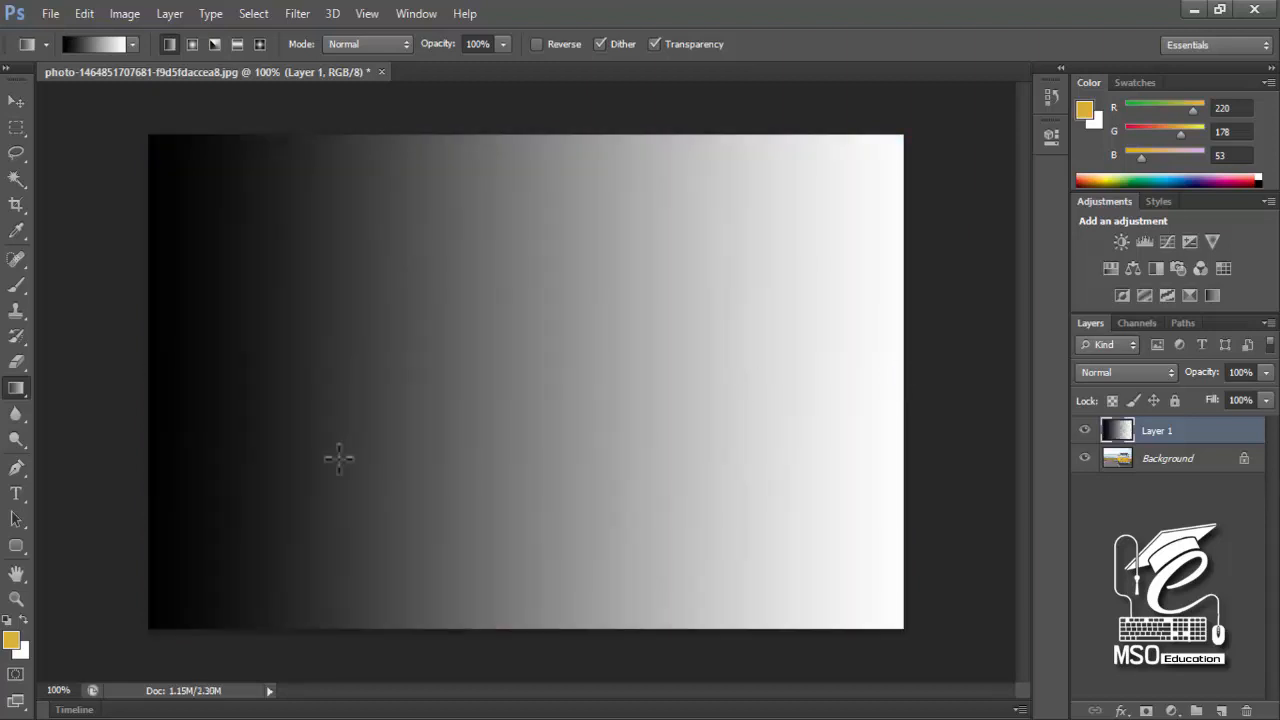
Step: Hide the gradient layer to check the photo beneath it and show it again
left_click(1085, 431)
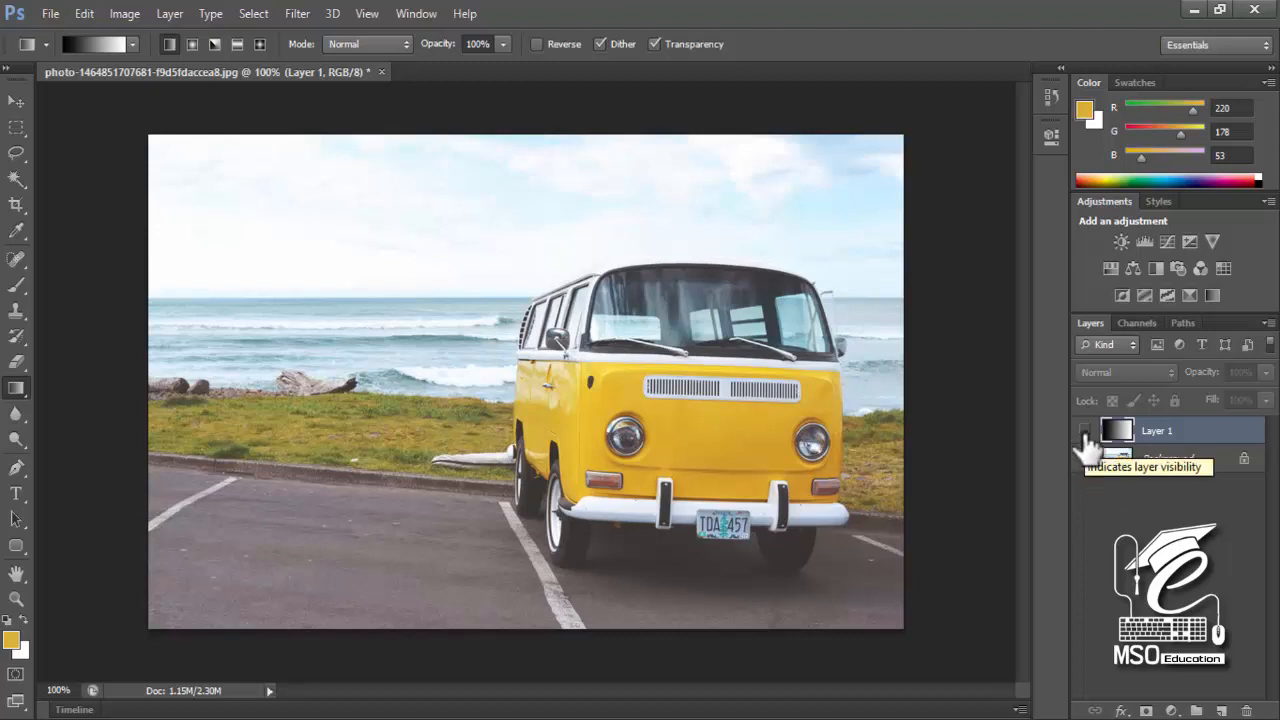
left_click(1084, 431)
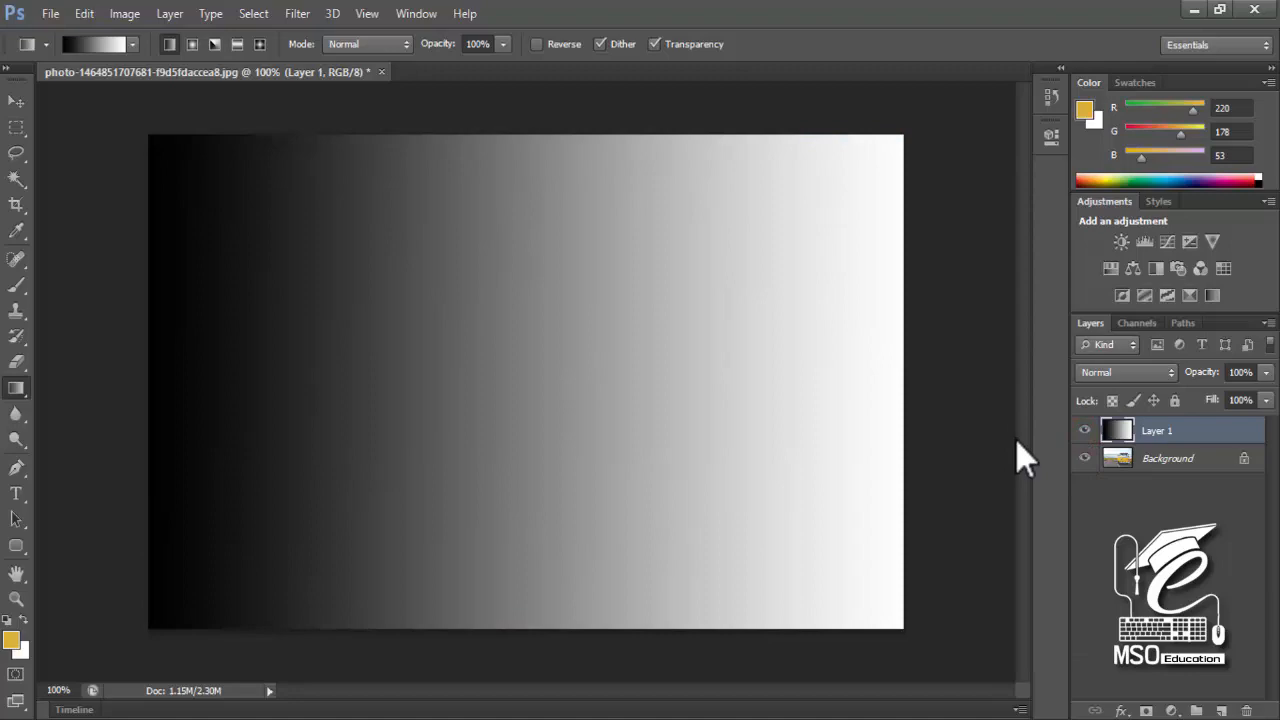
Step: Open the gradient layer's Blending Options and reposition the dialog so more of the gradient can be seen
double_click(1206, 437)
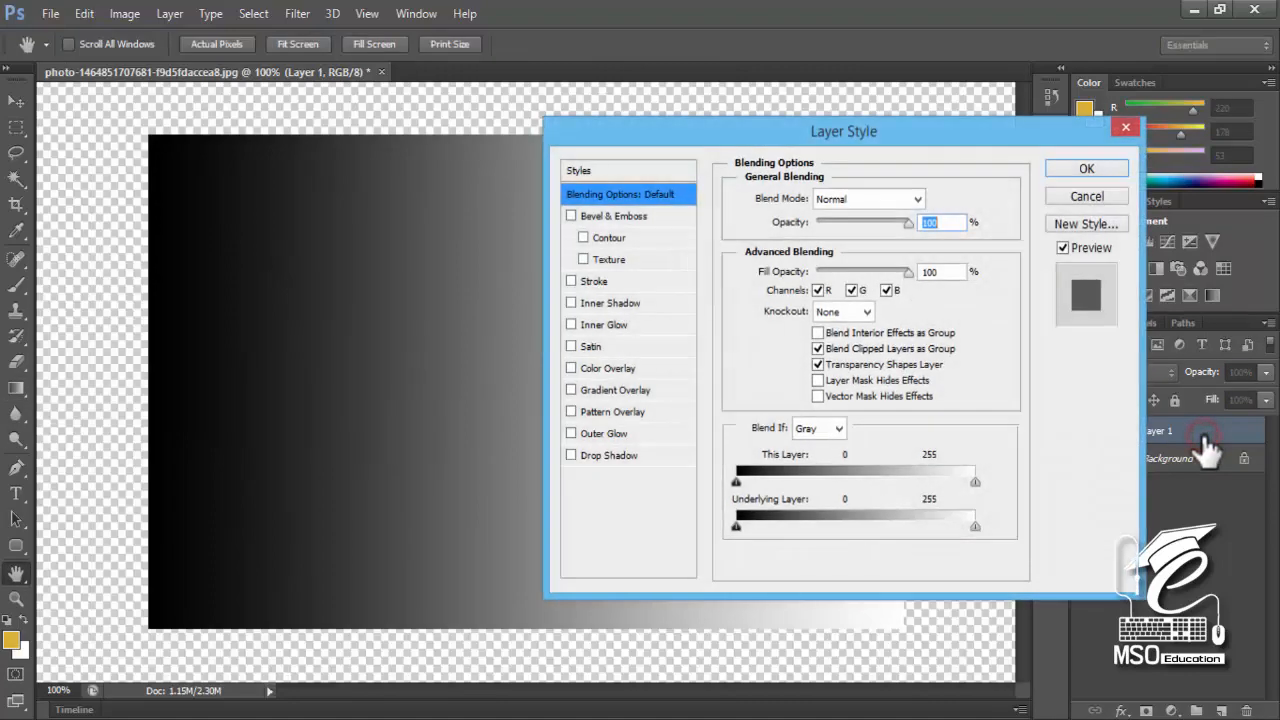
left_click_drag(813, 137, 915, 117)
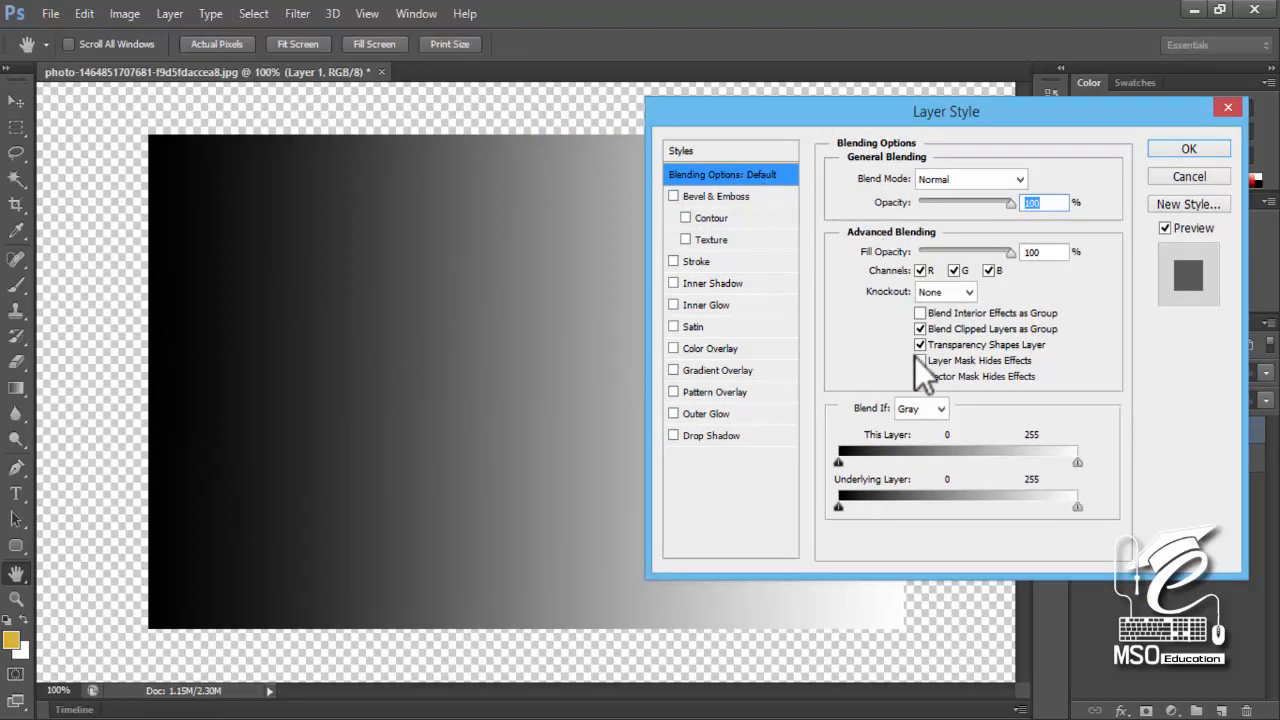
left_click_drag(900, 98, 881, 79)
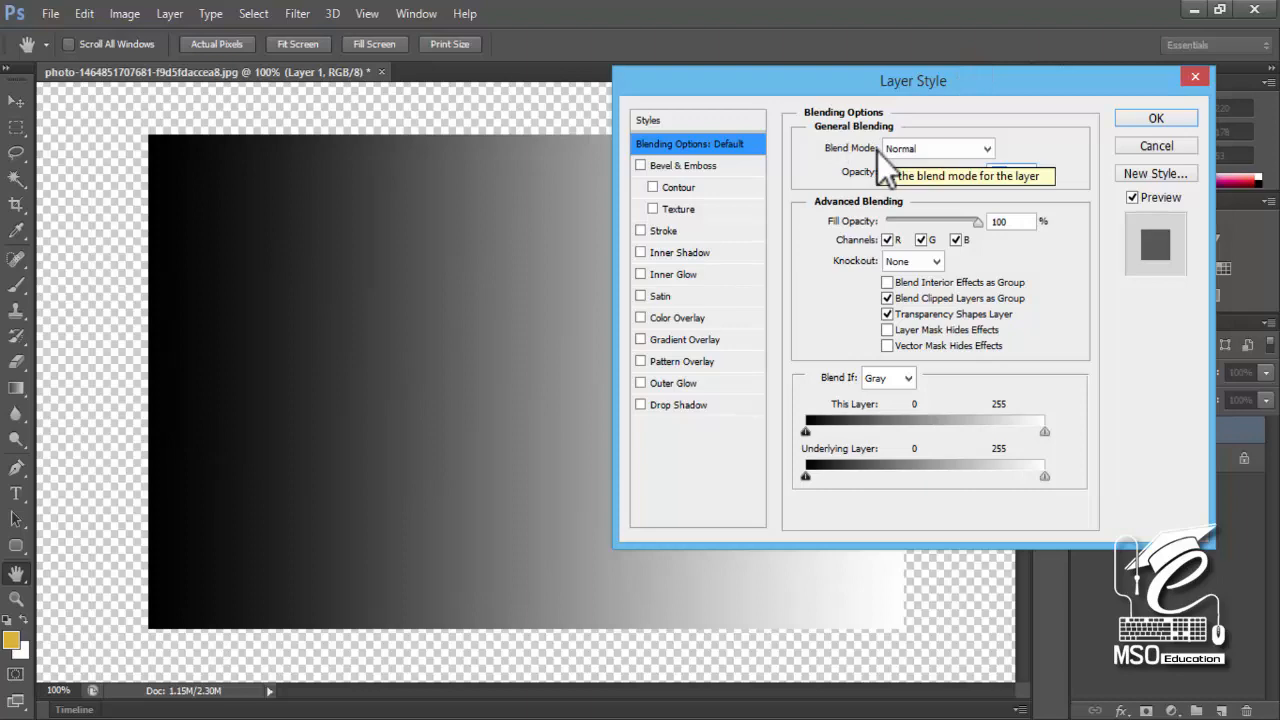
left_click_drag(920, 86, 936, 159)
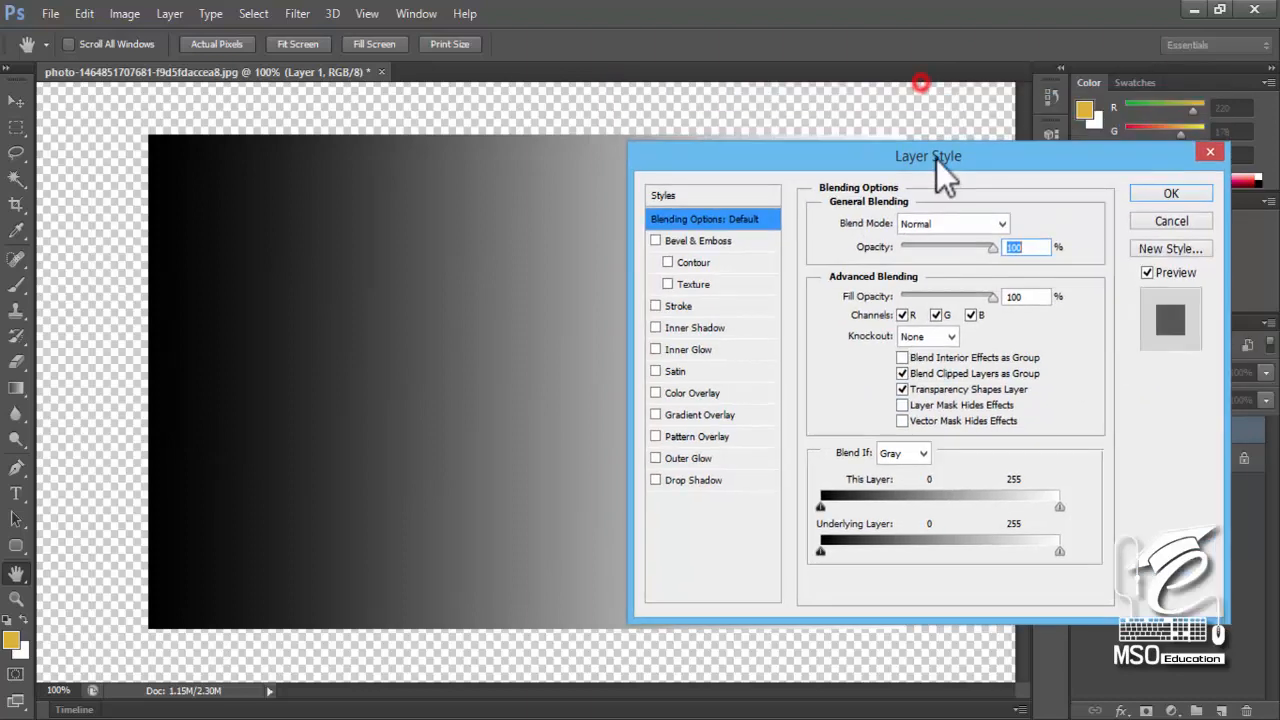
left_click_drag(720, 165, 646, 298)
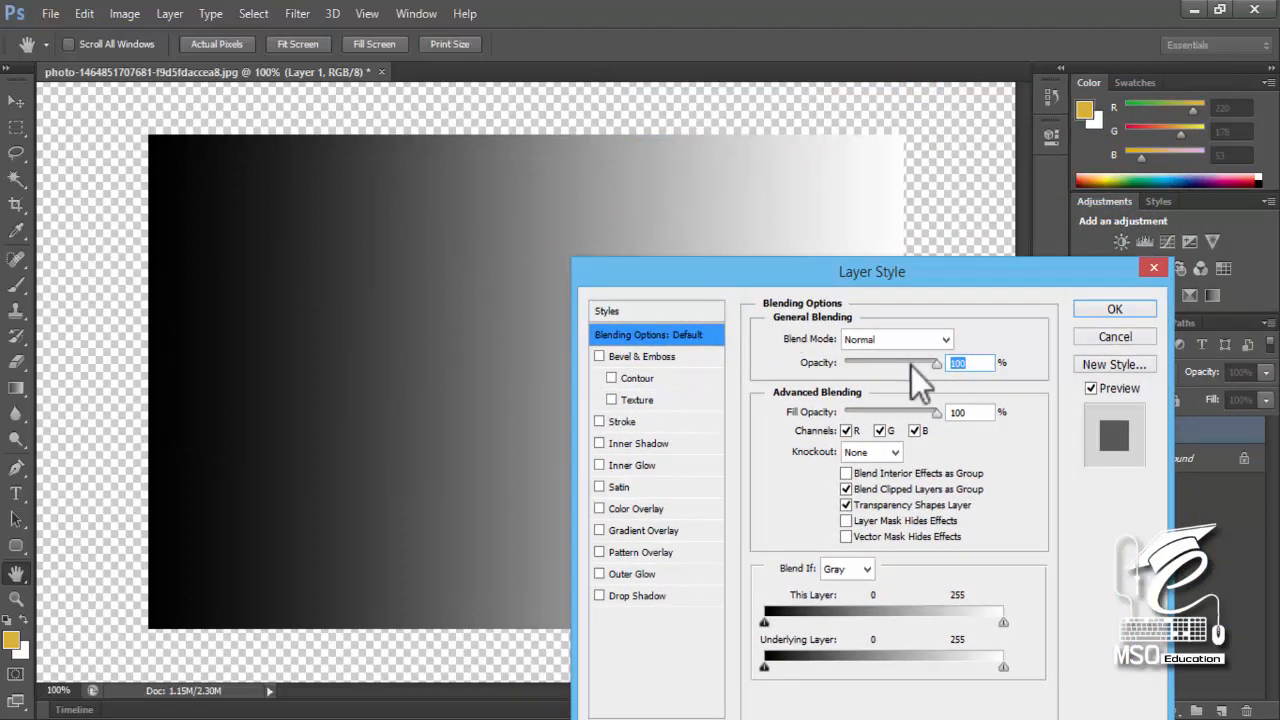
Step: Try lowering the gradient layer's Opacity and Fill Opacity, and restore both to 100%
mouse_move(937, 367)
left_mouse_down()
mouse_move(865, 368)
mouse_move(927, 367)
left_mouse_up()
left_click_drag(921, 280, 389, 378)
mouse_move(374, 469)
left_mouse_down()
mouse_move(325, 468)
mouse_move(390, 468)
left_mouse_up()
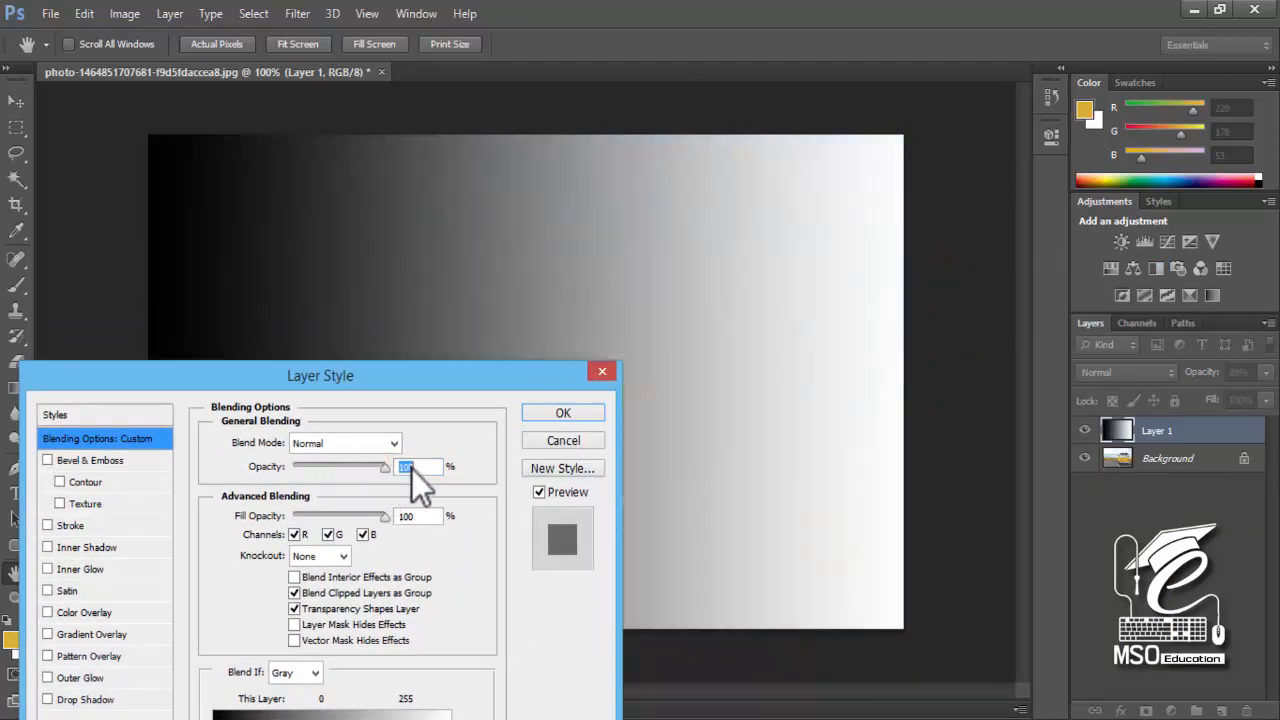
left_click_drag(391, 385, 655, 426)
mouse_move(686, 558)
left_mouse_down()
mouse_move(640, 559)
mouse_move(704, 555)
left_mouse_up()
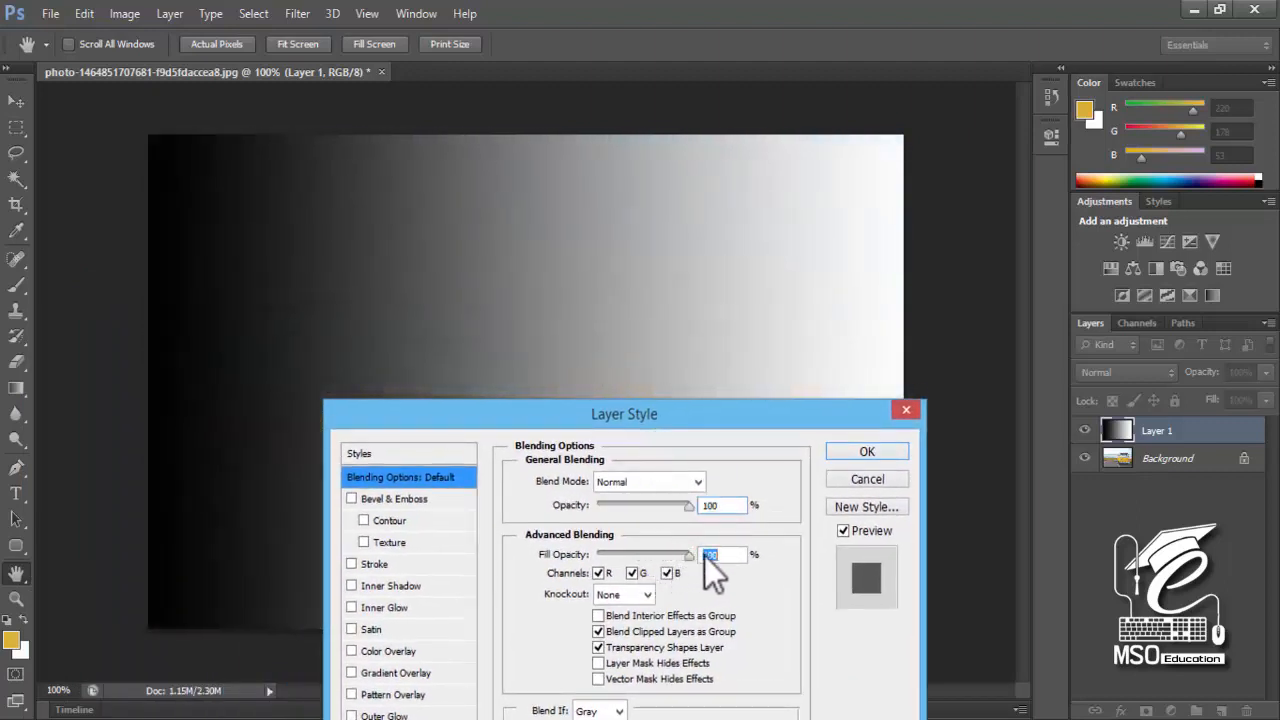
left_click(687, 508)
left_click(720, 505)
Step: Examine the channel choices available for Blend If and keep Gray selected
left_click_drag(733, 413, 809, 253)
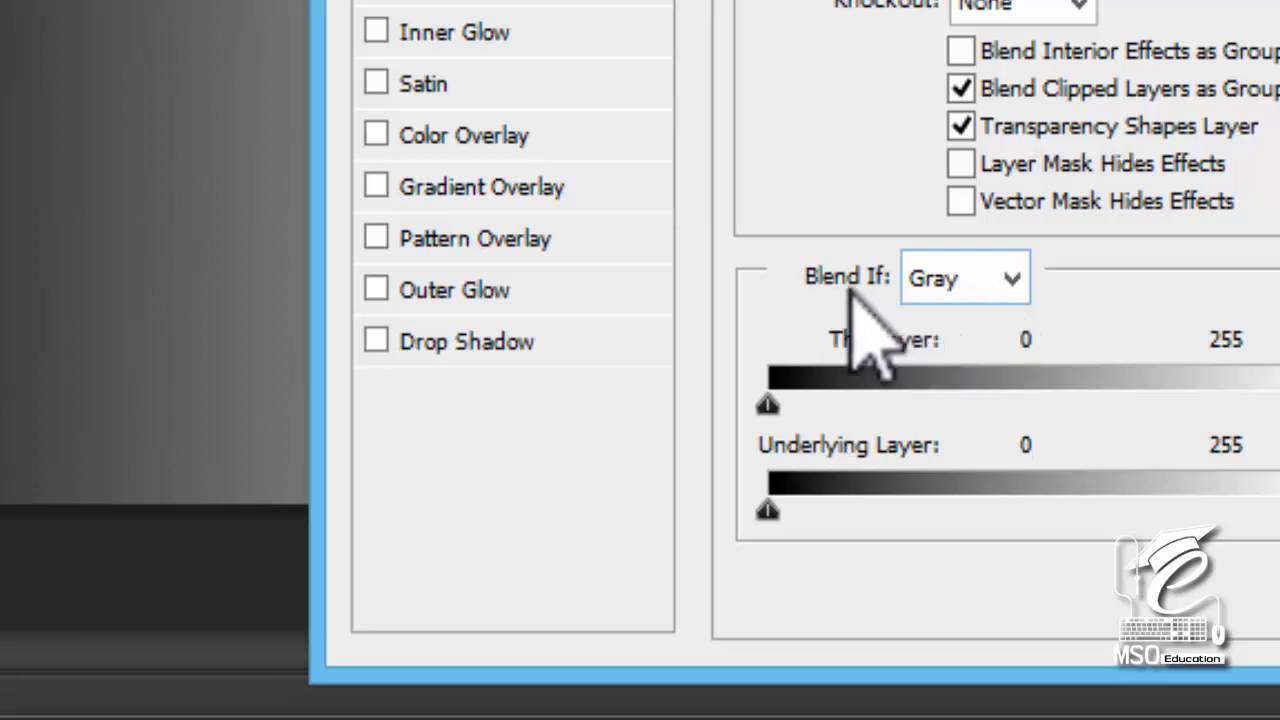
left_click(946, 282)
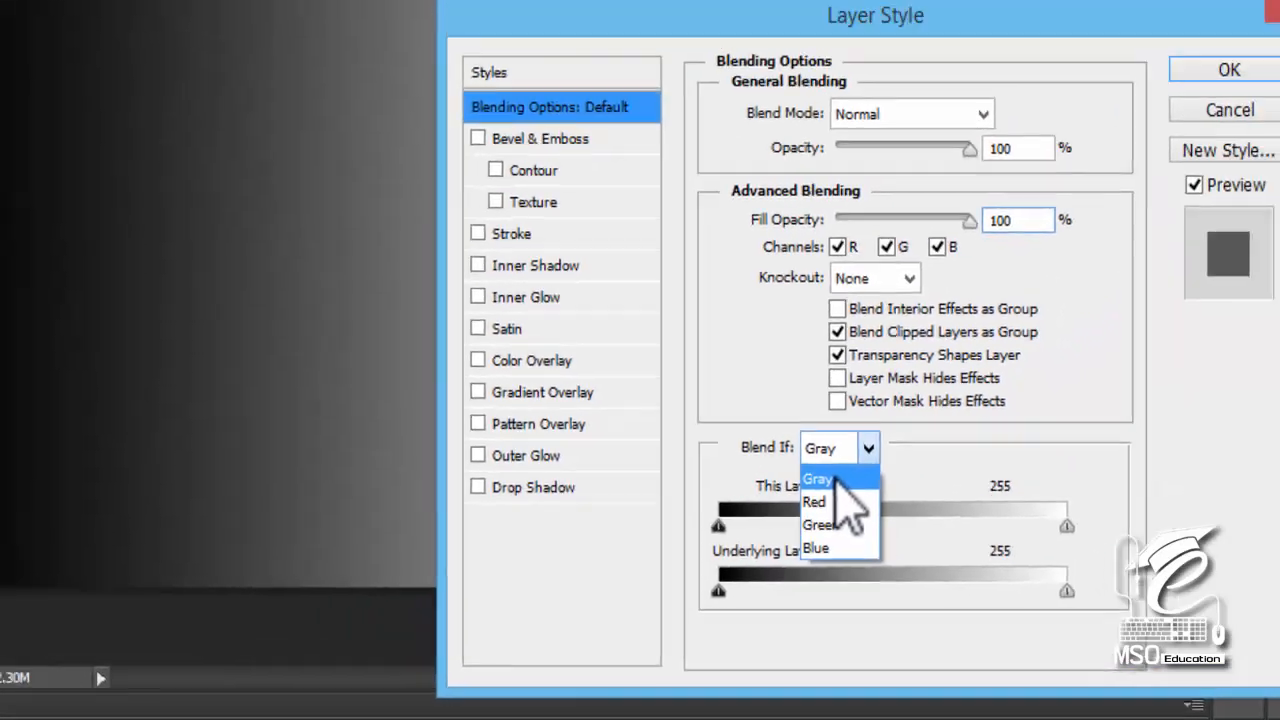
left_click(957, 330)
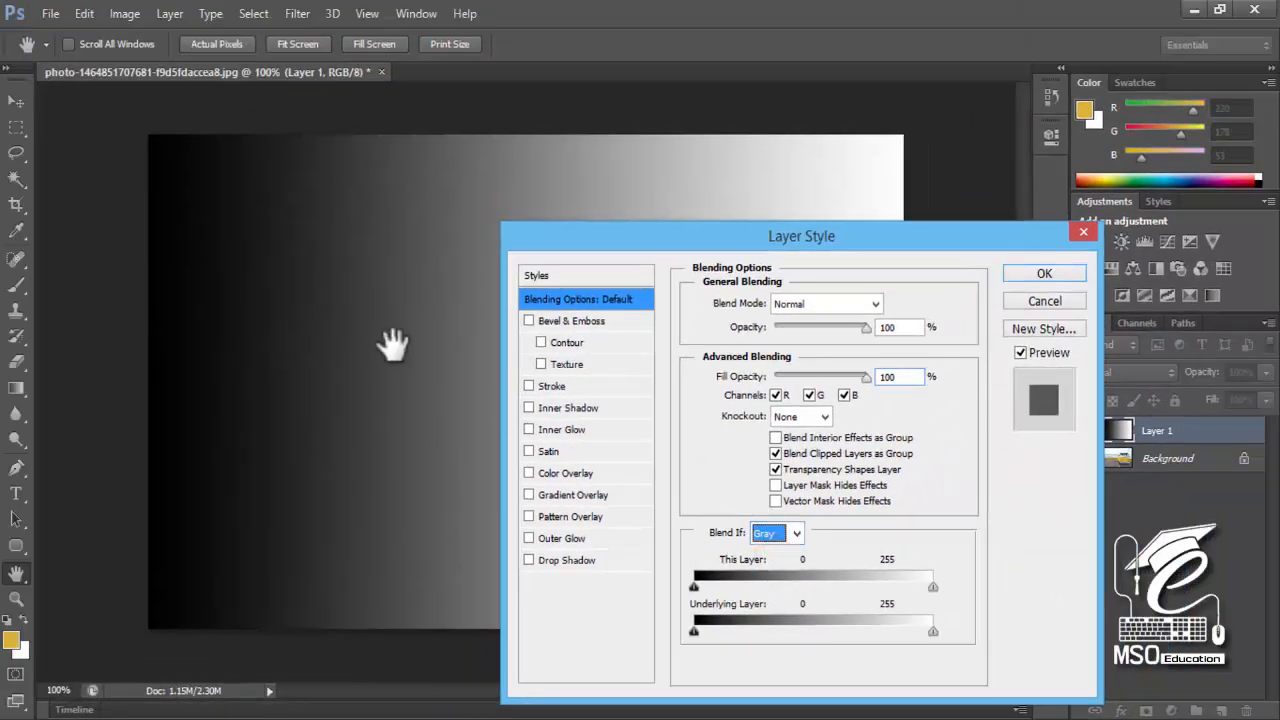
left_click(800, 537)
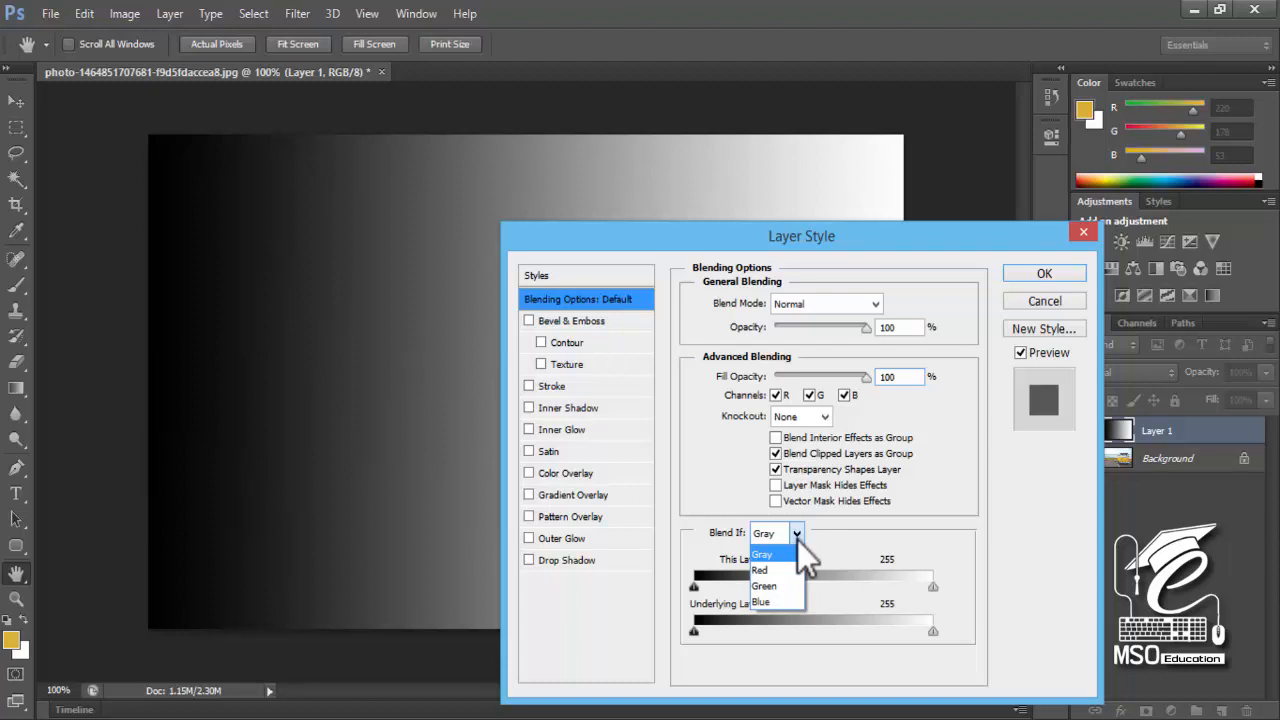
left_click(797, 540)
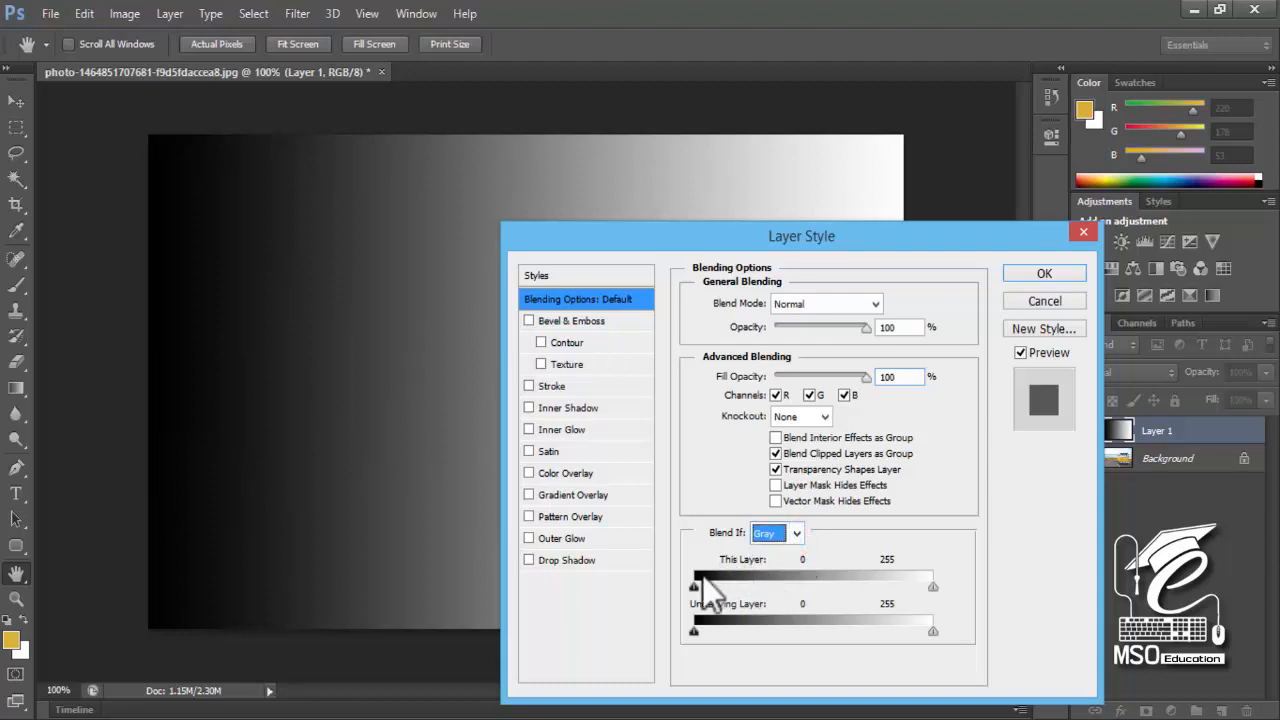
Step: Examine the black and white sliders for This Layer and Underlying Layer under Blend If, moving the dialog clear of the layer list
left_click_drag(686, 243, 687, 166)
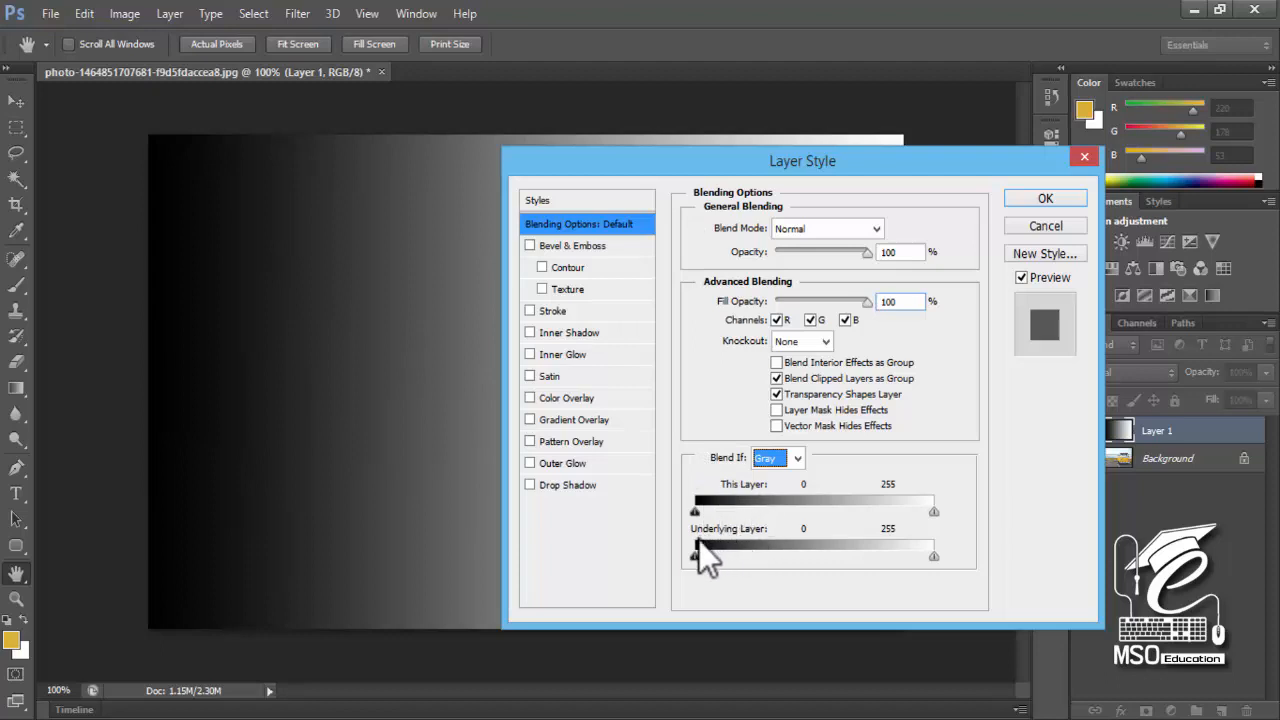
left_click_drag(694, 513, 694, 518)
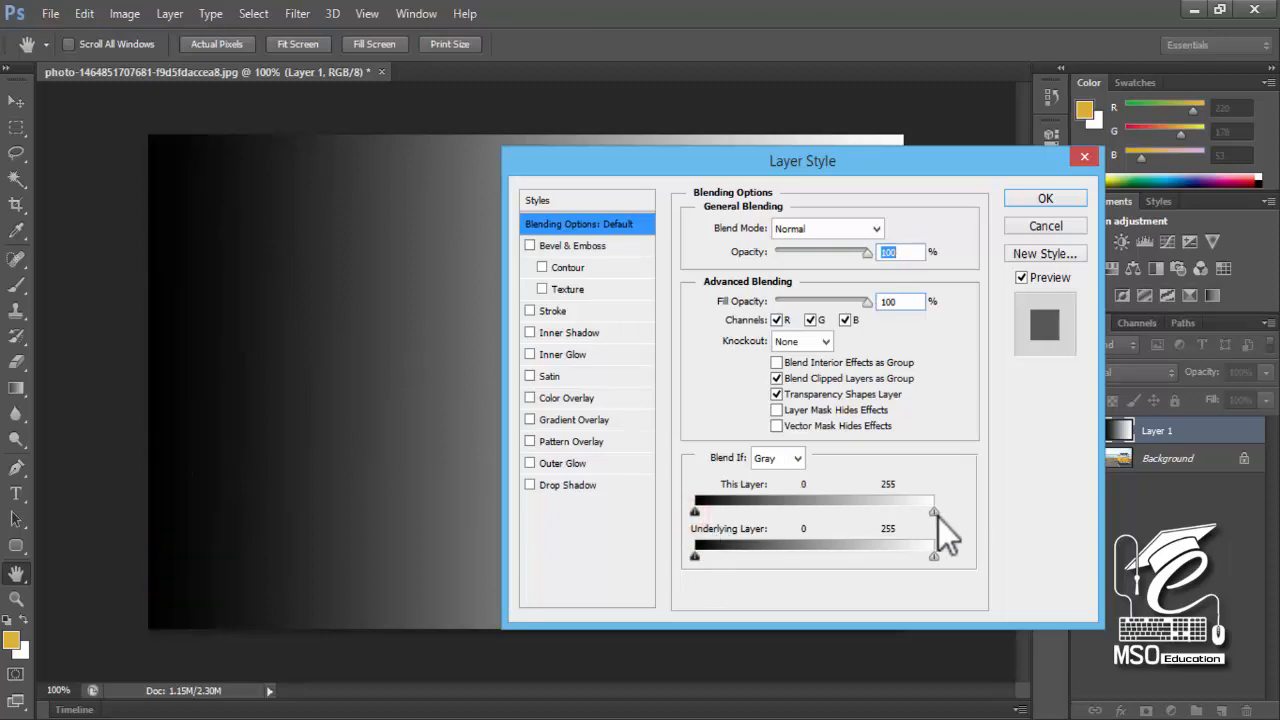
left_click_drag(914, 177, 1036, 189)
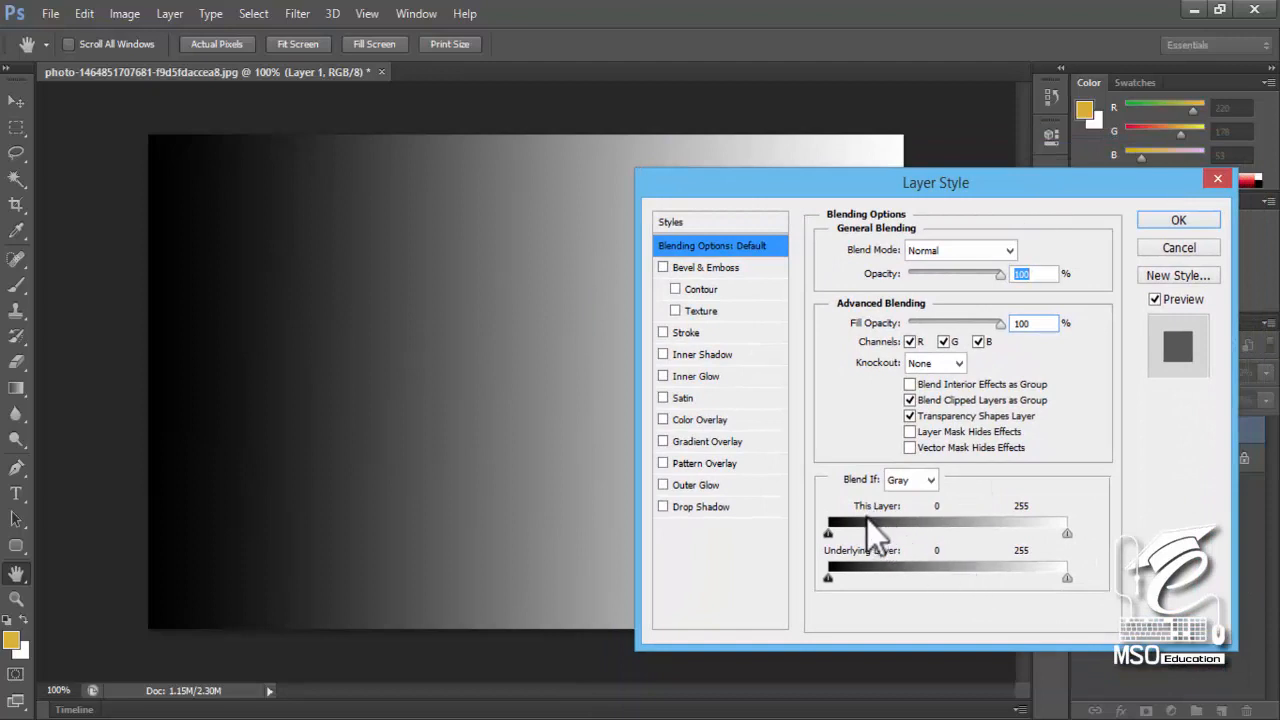
left_click_drag(839, 187, 627, 189)
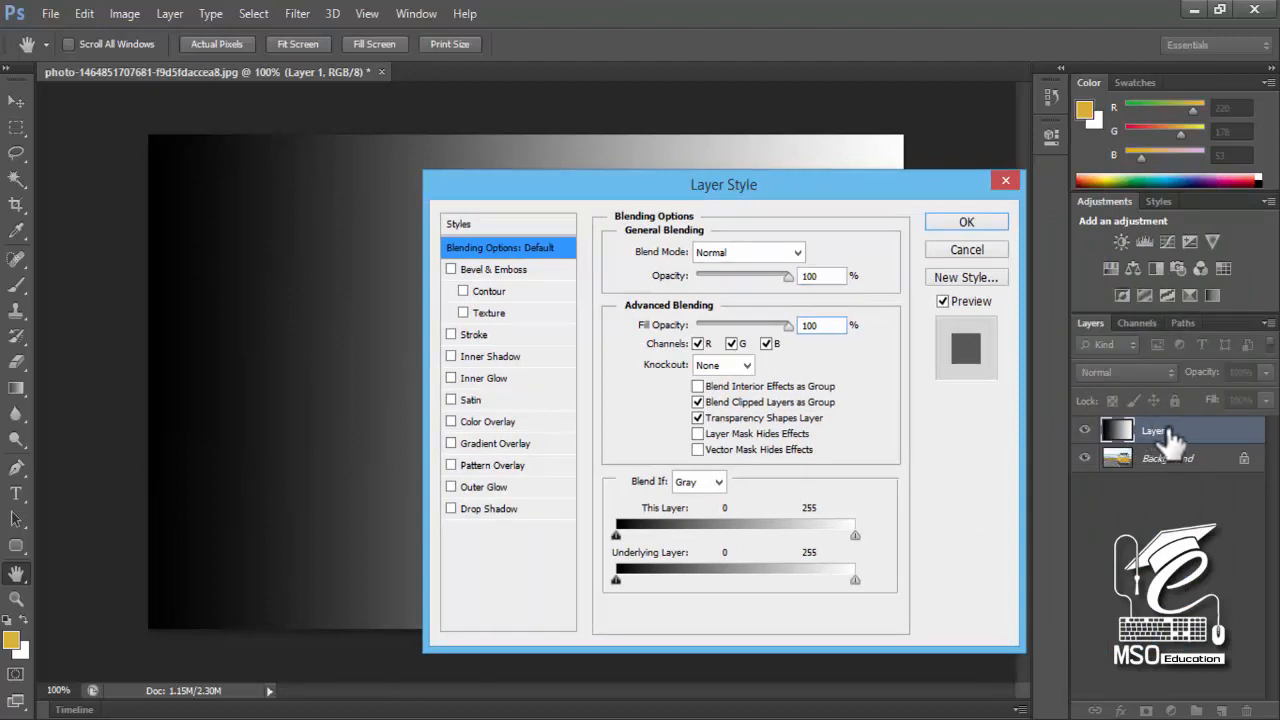
Step: Try the gradient layer's This Layer sliders under Blend If, setting white to 122 and moving the dialog off the image
left_click(616, 536)
left_click(615, 538)
mouse_move(616, 540)
left_mouse_down()
mouse_move(687, 541)
mouse_move(599, 538)
left_mouse_up()
left_click_drag(820, 190, 763, 315)
left_click_drag(799, 662, 673, 660)
left_click_drag(697, 318, 140, 237)
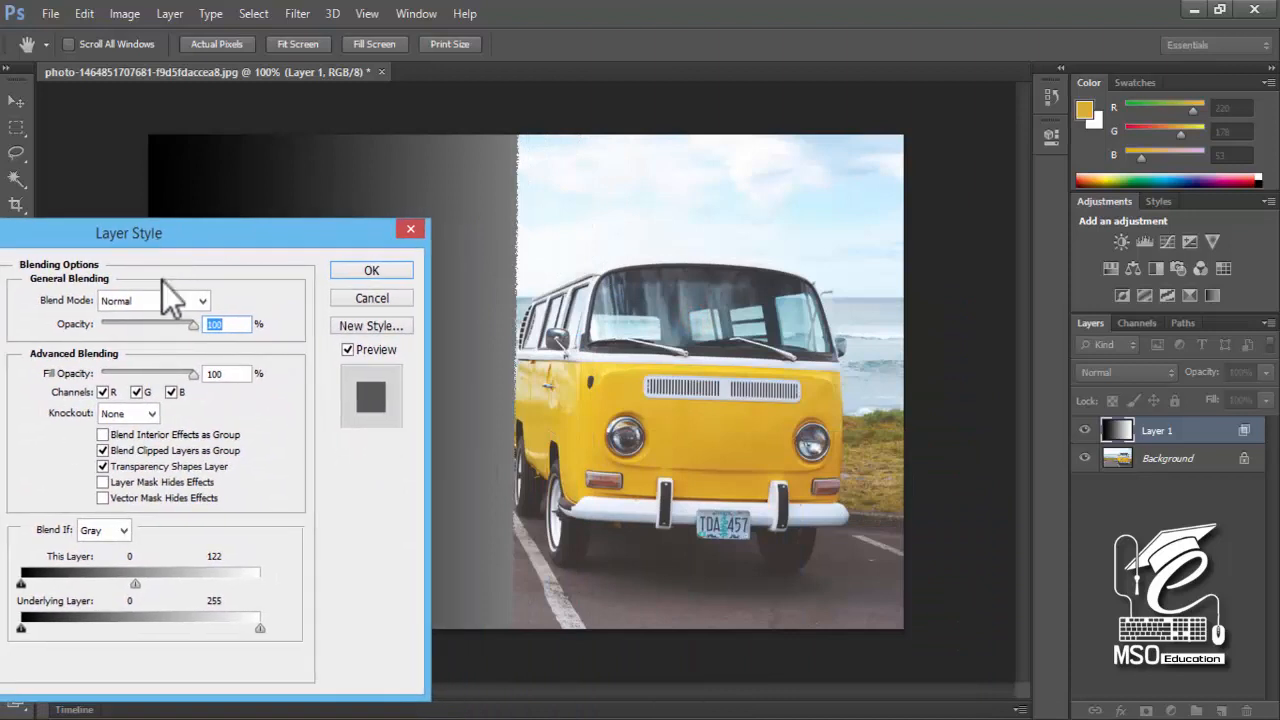
Step: Set This Layer's white slider to 204, apply the style, and inspect the blend edge up close
left_click_drag(135, 584, 283, 587)
left_click_drag(162, 241, 191, 221)
left_click_drag(332, 570, 285, 574)
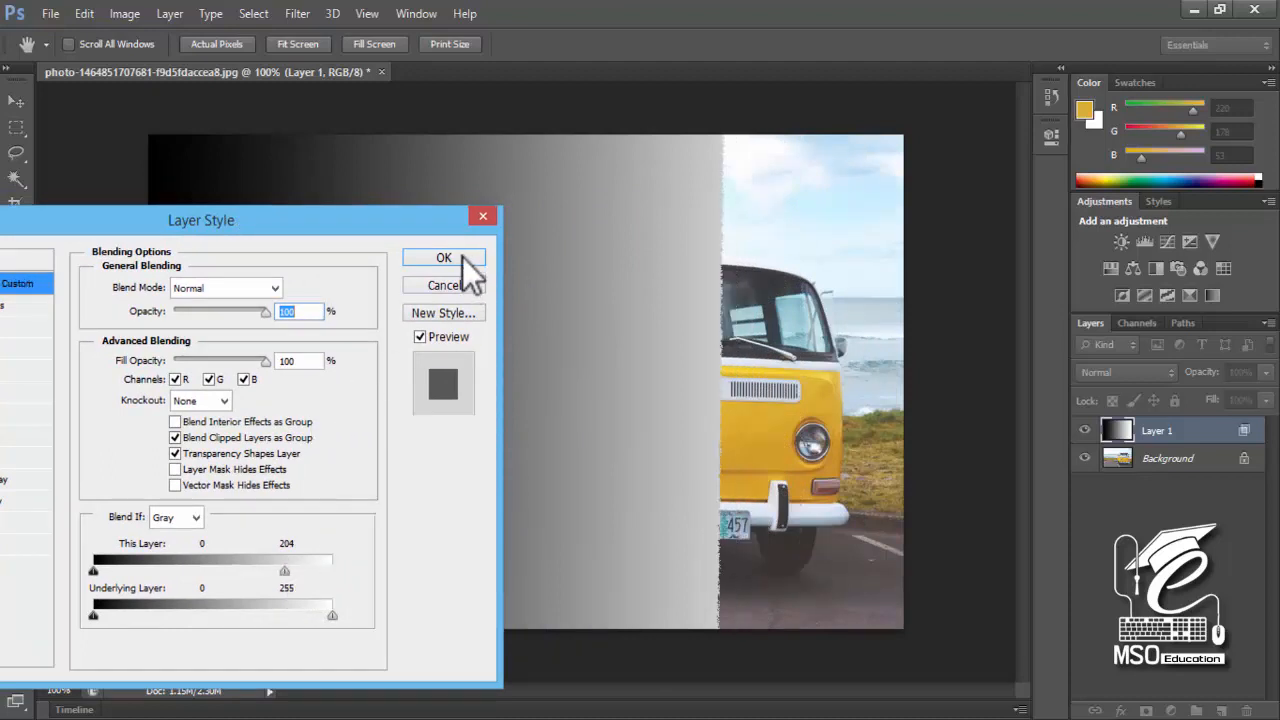
left_click(462, 262)
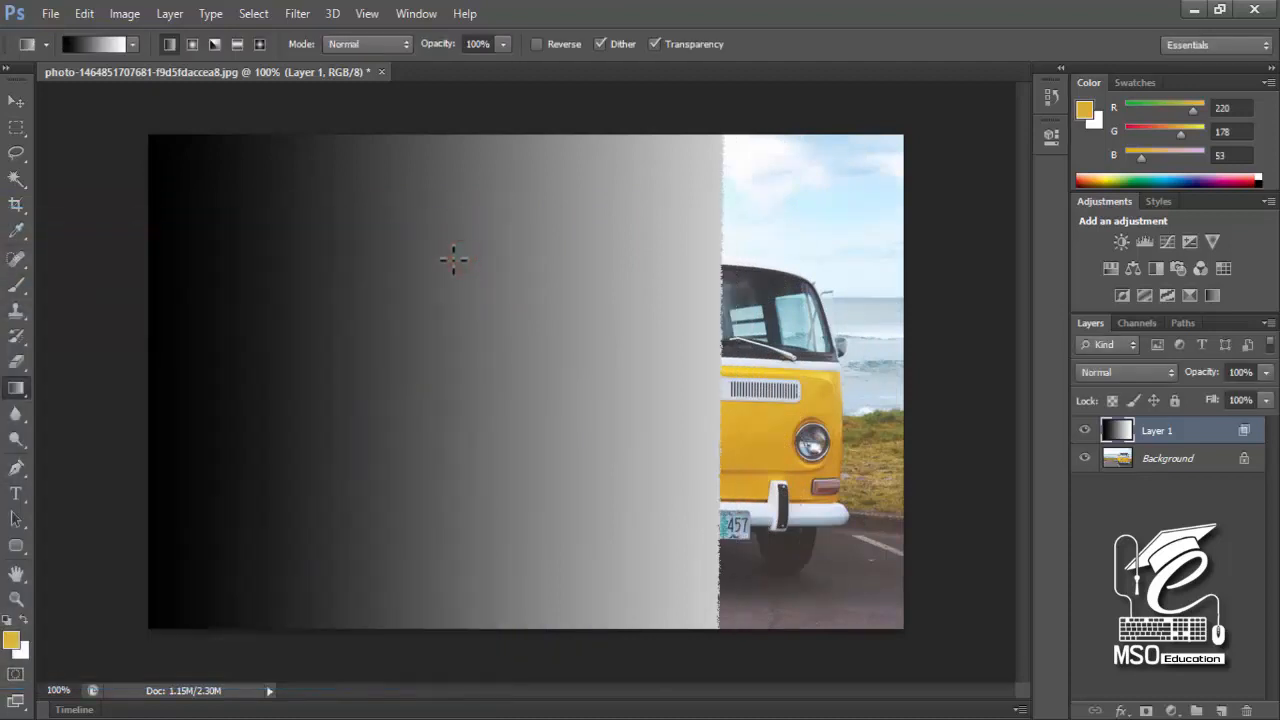
key("ctrl+plus")
key("ctrl+plus")
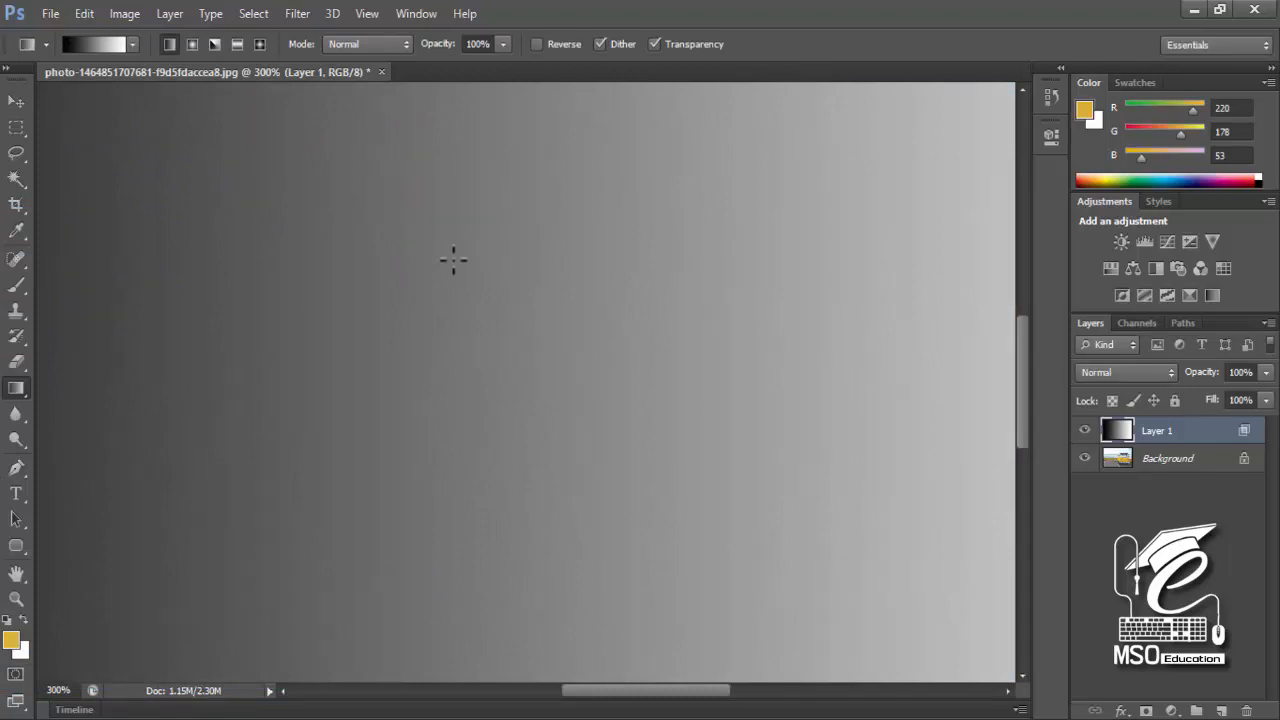
left_click_drag(650, 352, 386, 346)
left_click_drag(623, 375, 529, 300)
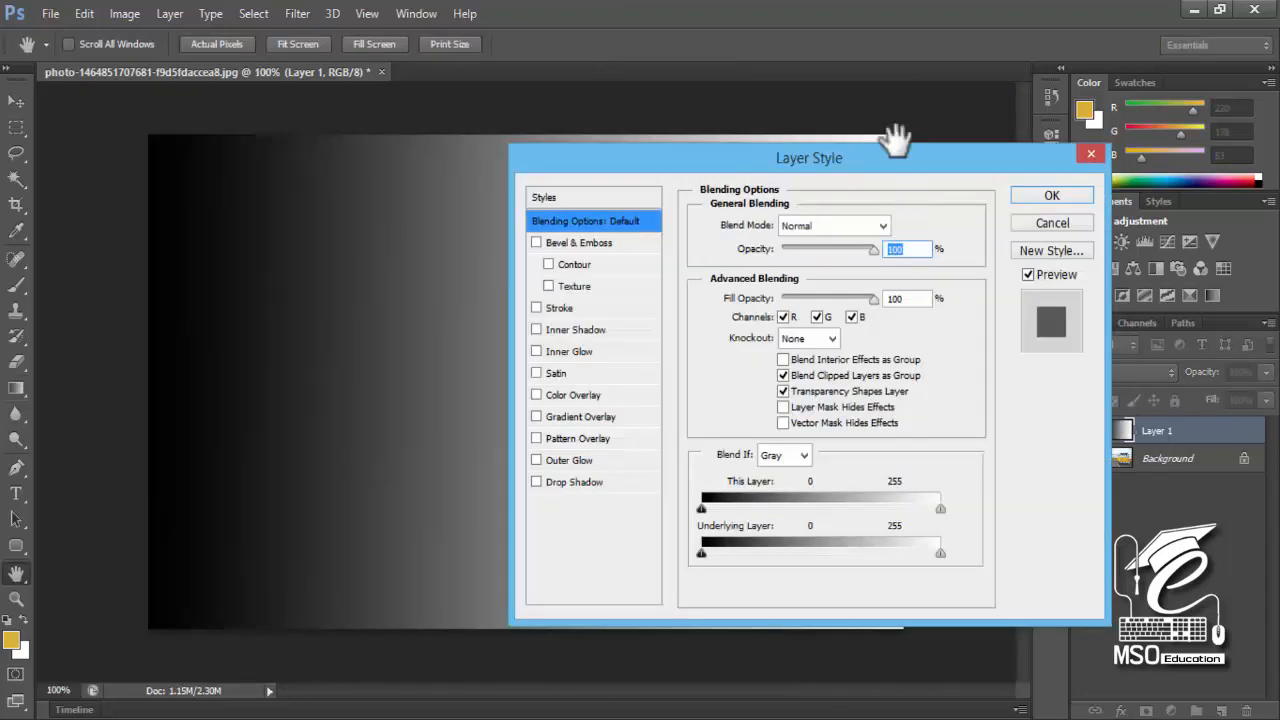
Step: Try the Underlying Layer's black slider at 105 with the dialog moved aside, and return it to 0
left_click_drag(894, 150, 908, 96)
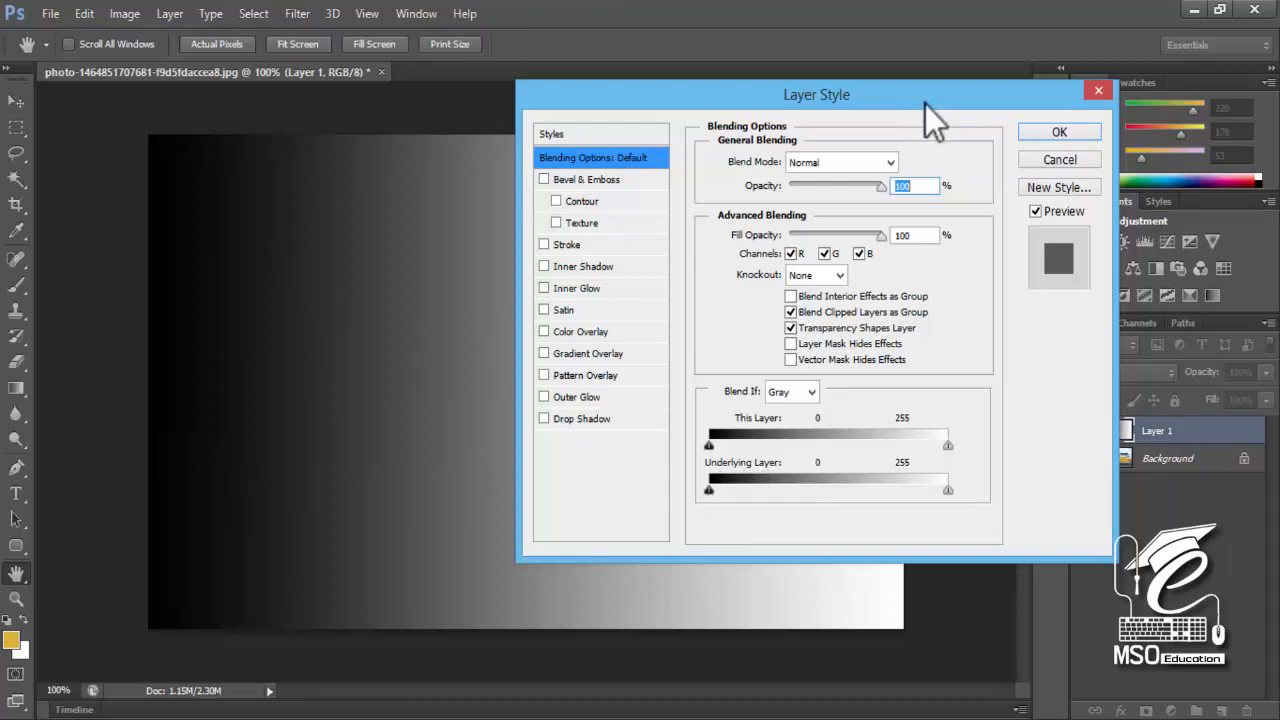
left_click_drag(925, 104, 811, 104)
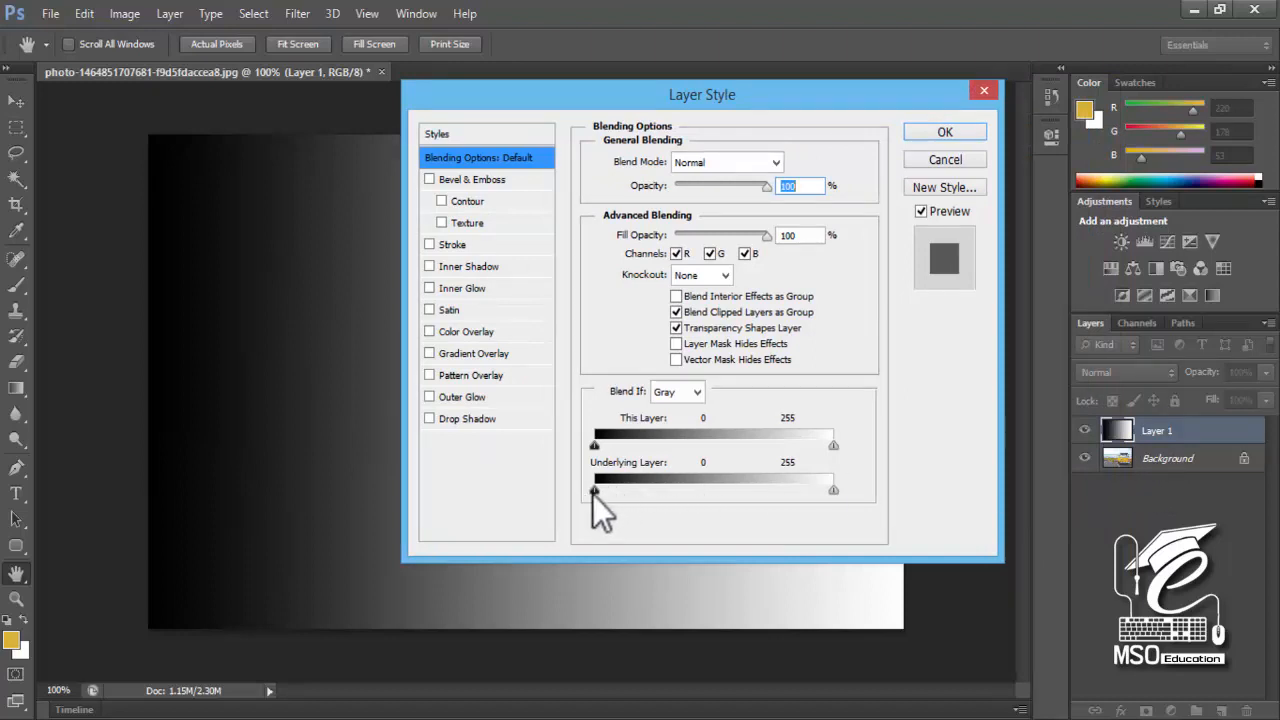
left_click_drag(698, 98, 795, 106)
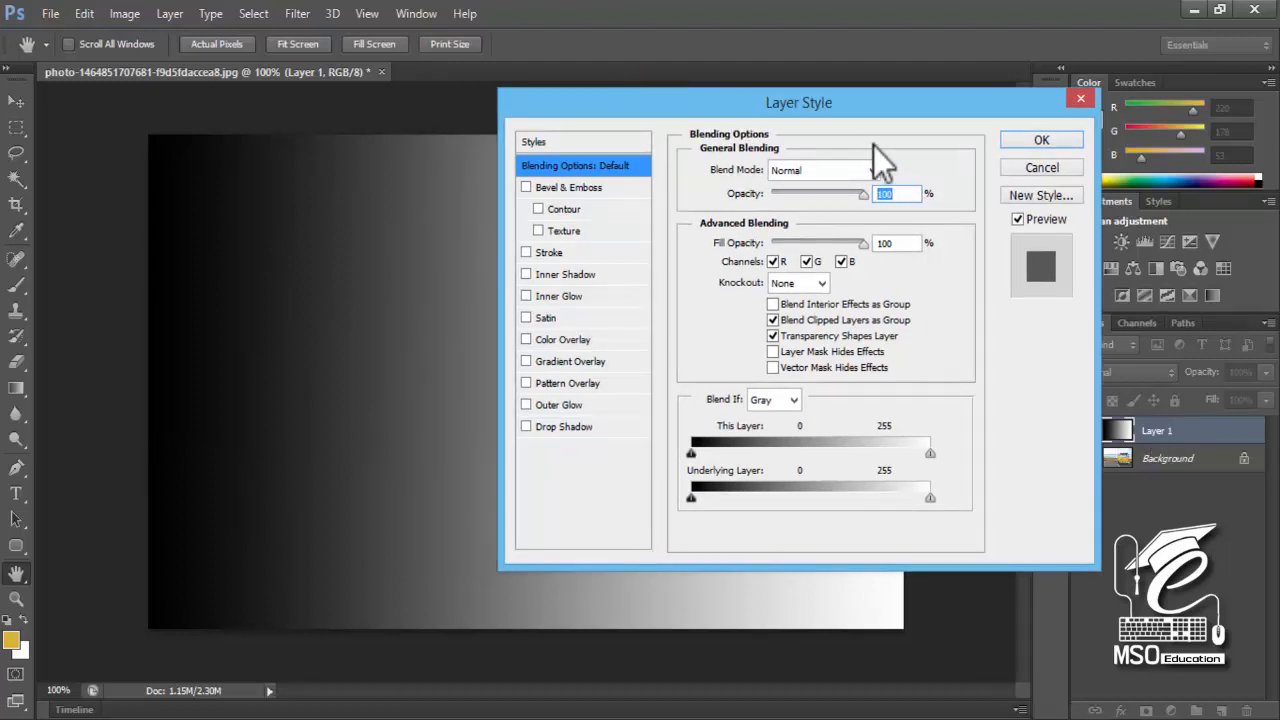
left_click_drag(866, 106, 762, 146)
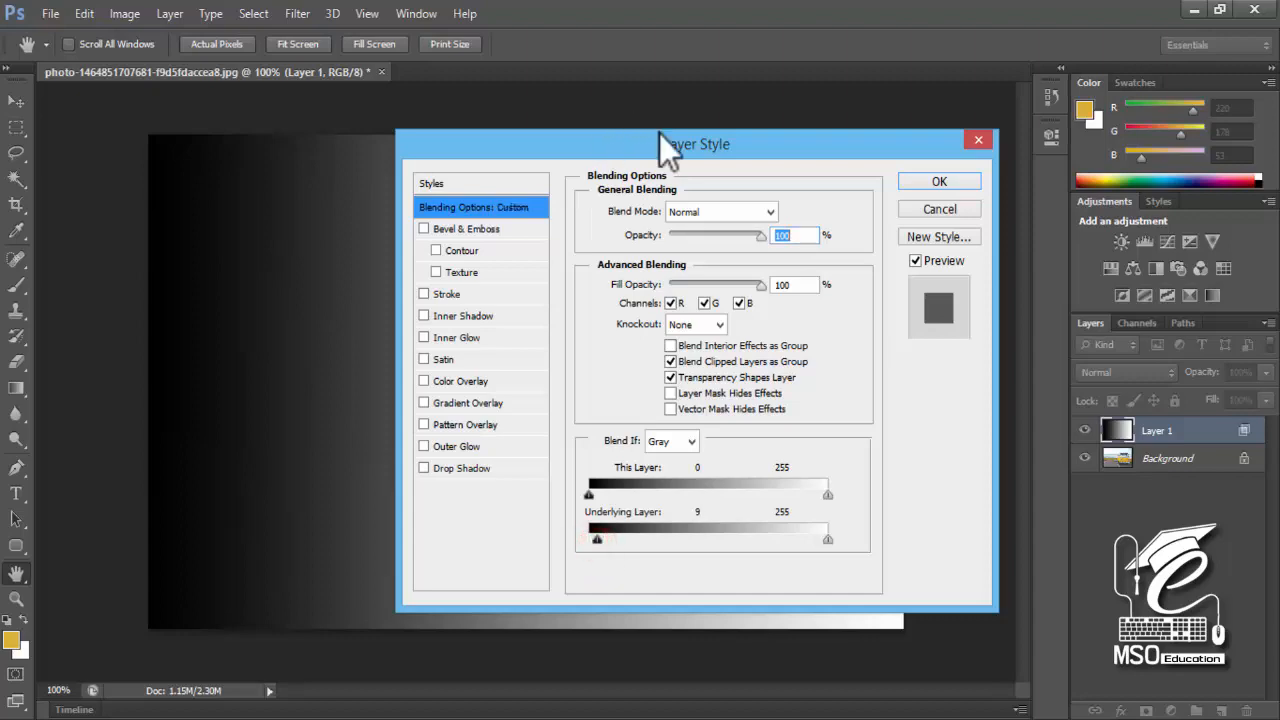
left_click_drag(666, 147, 101, 334)
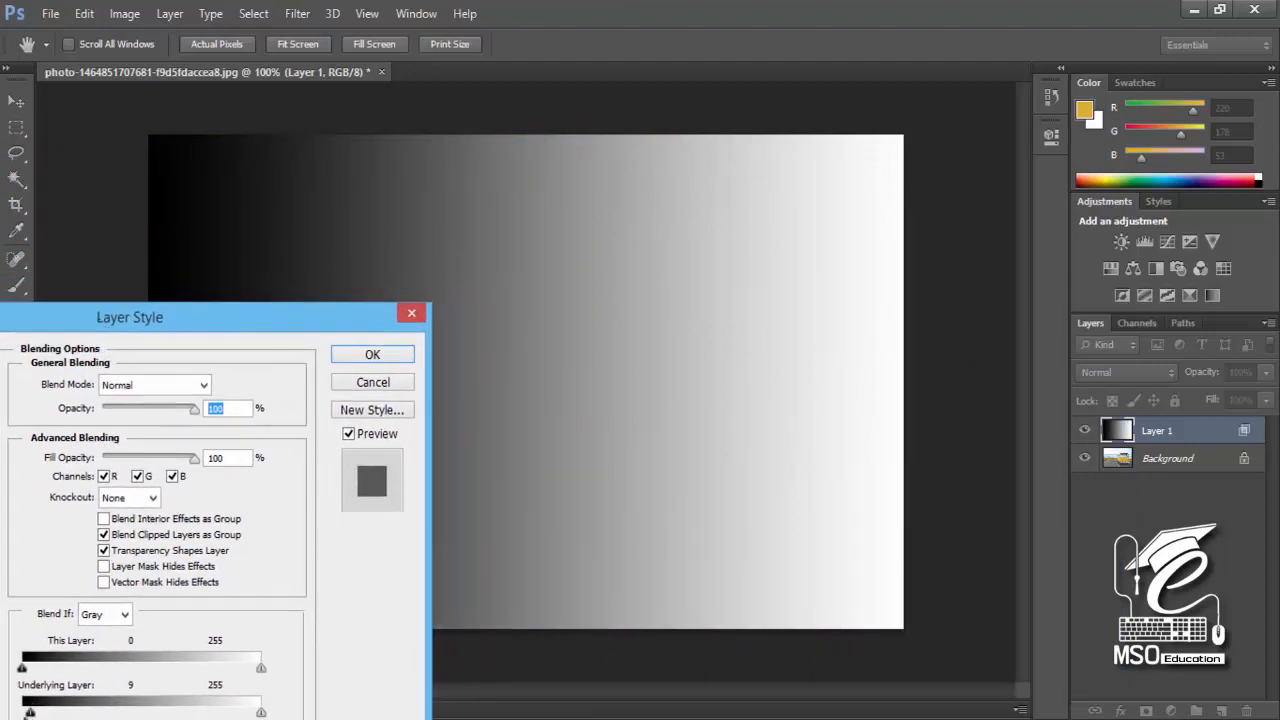
left_click_drag(30, 712, 121, 712)
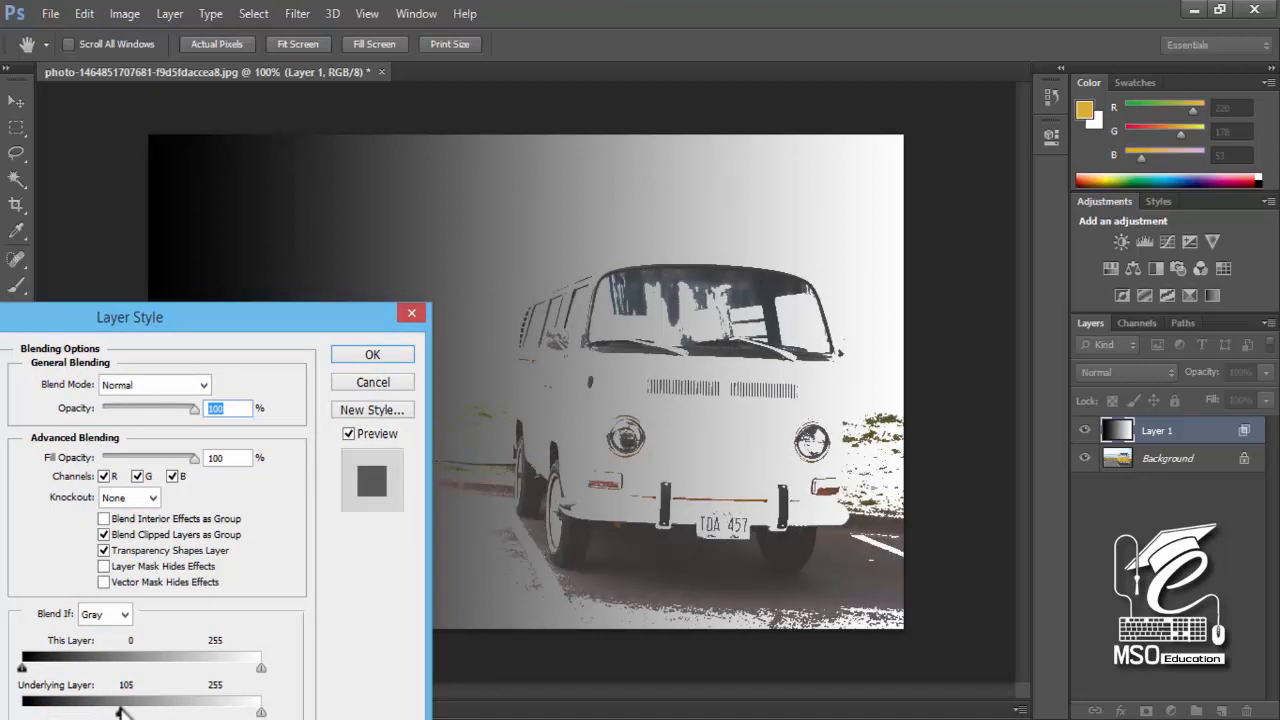
left_click_drag(120, 712, 18, 712)
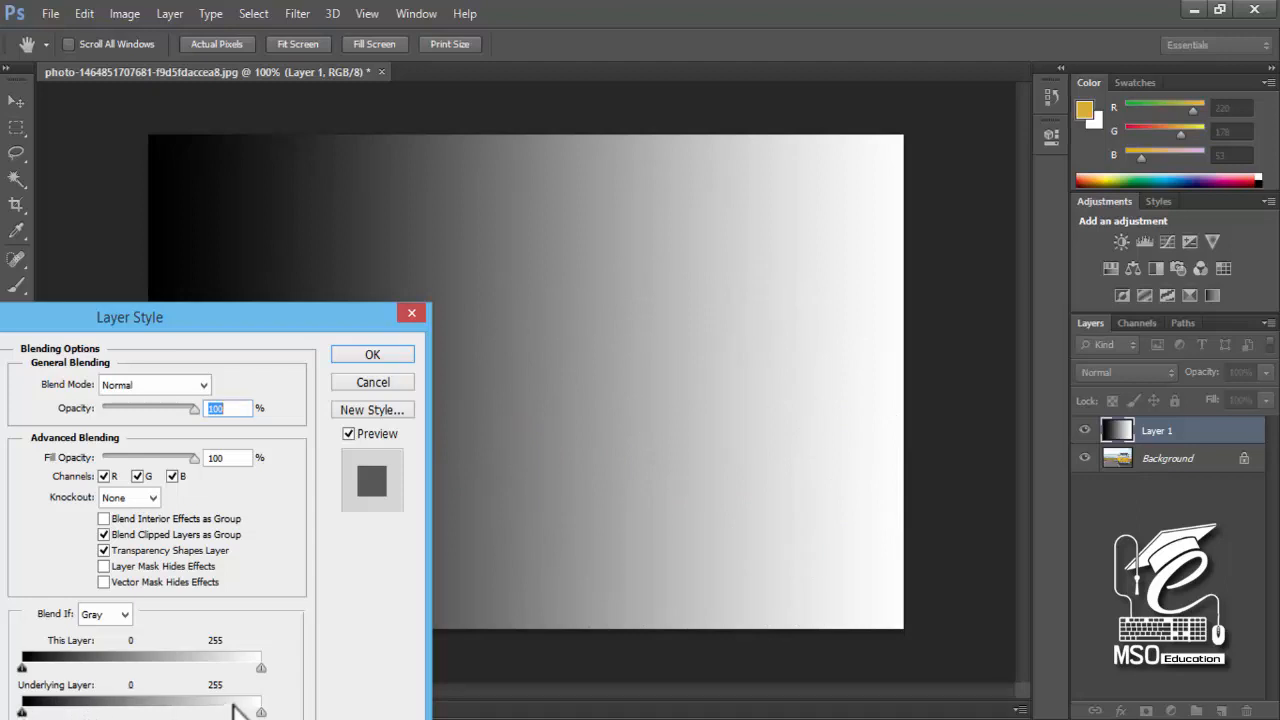
Step: Try the Underlying Layer's white slider at 250 and restore it to 255
left_click_drag(261, 712, 256, 712)
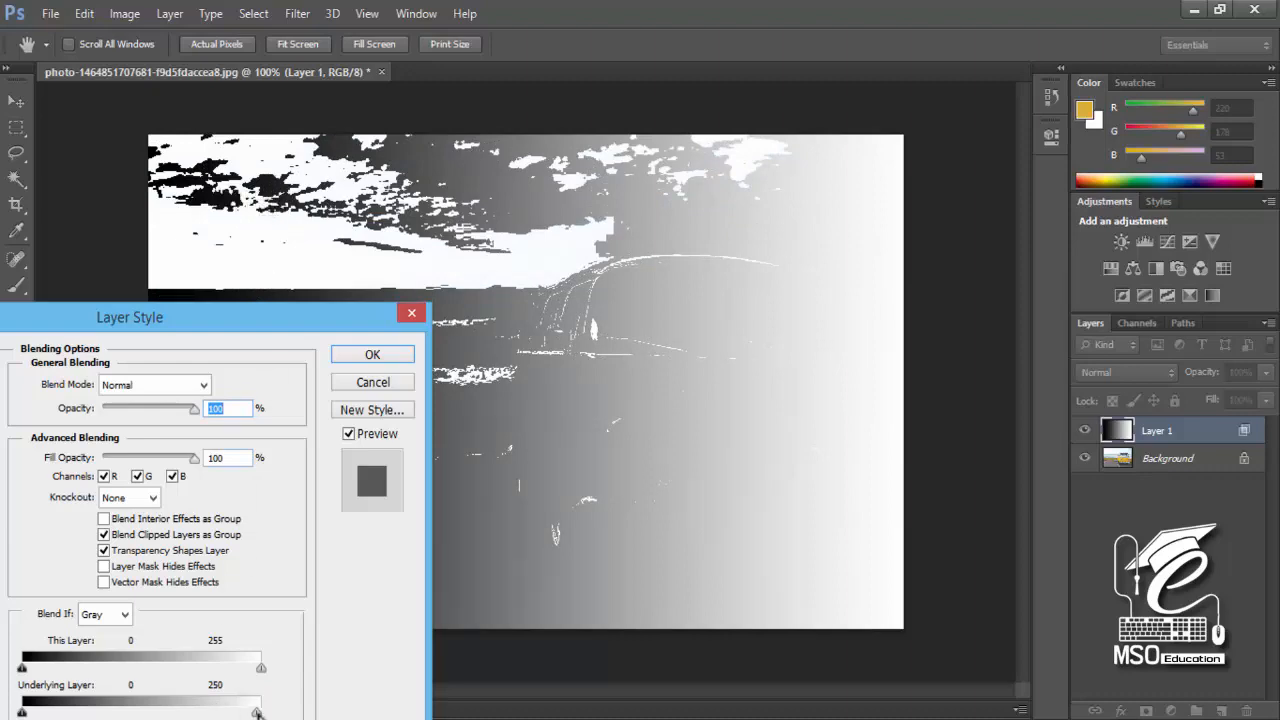
left_click_drag(256, 713, 254, 712)
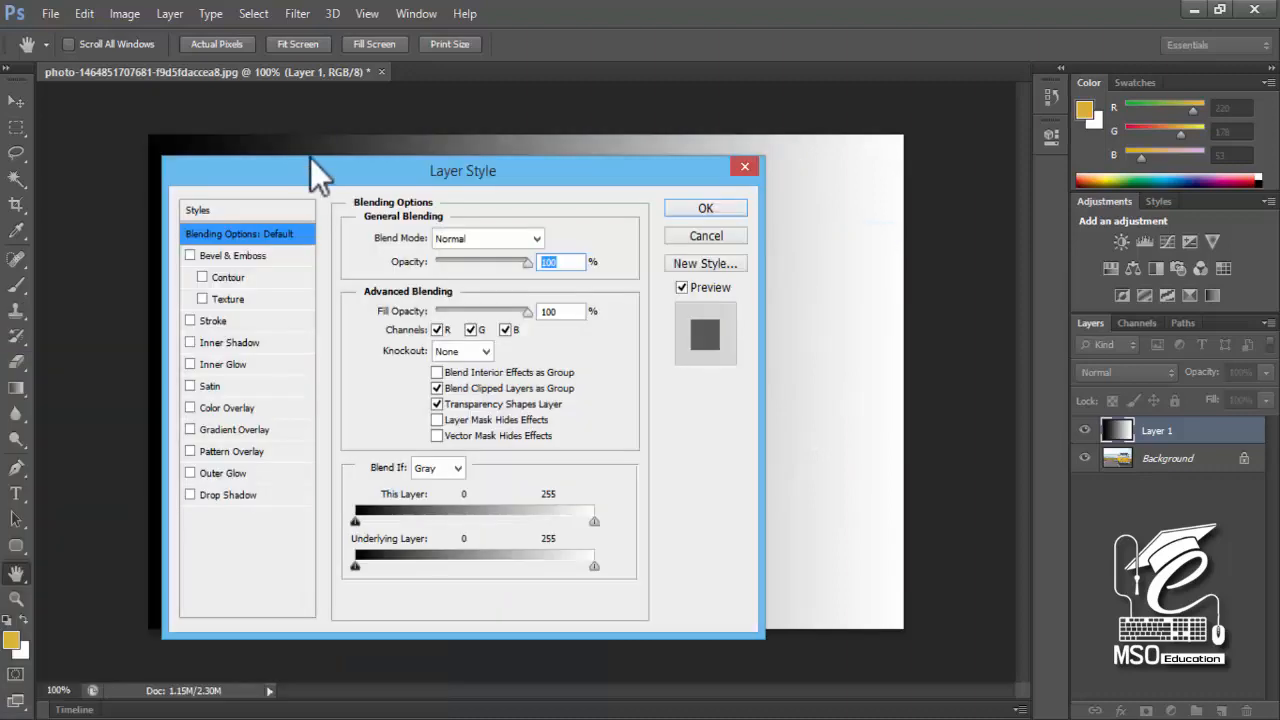
left_click_drag(310, 158, 174, 157)
left_click_drag(354, 147, 600, 140)
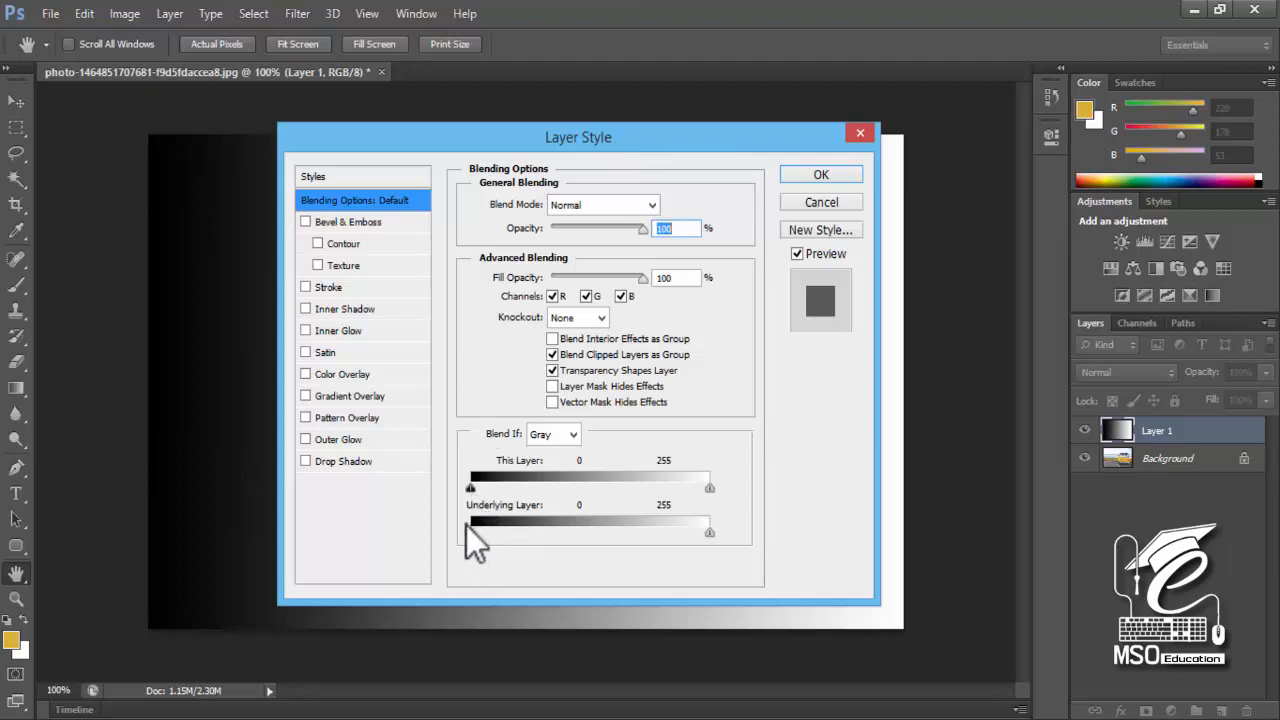
Step: Set the Underlying Layer's black slider to 65, keeping the dialog clear of the van
left_click_drag(471, 532, 498, 531)
left_click_drag(614, 139, 398, 173)
left_click_drag(237, 588, 272, 592)
left_click_drag(451, 191, 290, 219)
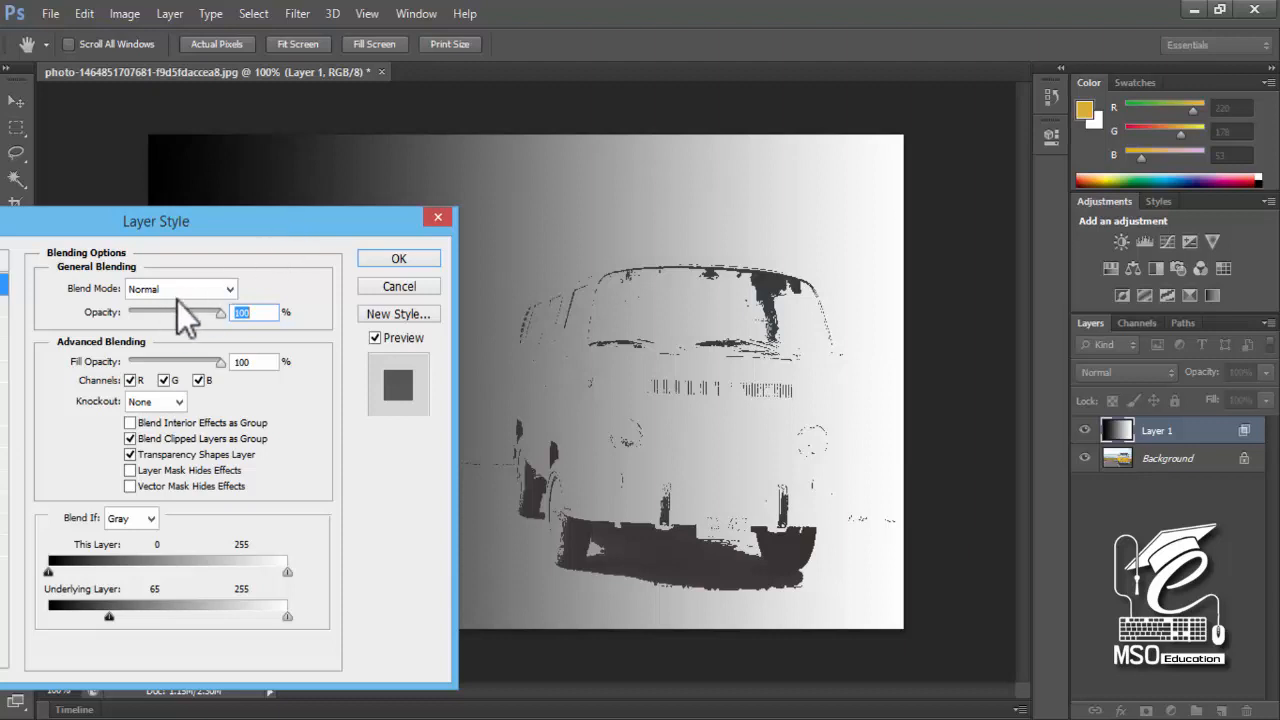
left_click_drag(168, 225, 433, 106)
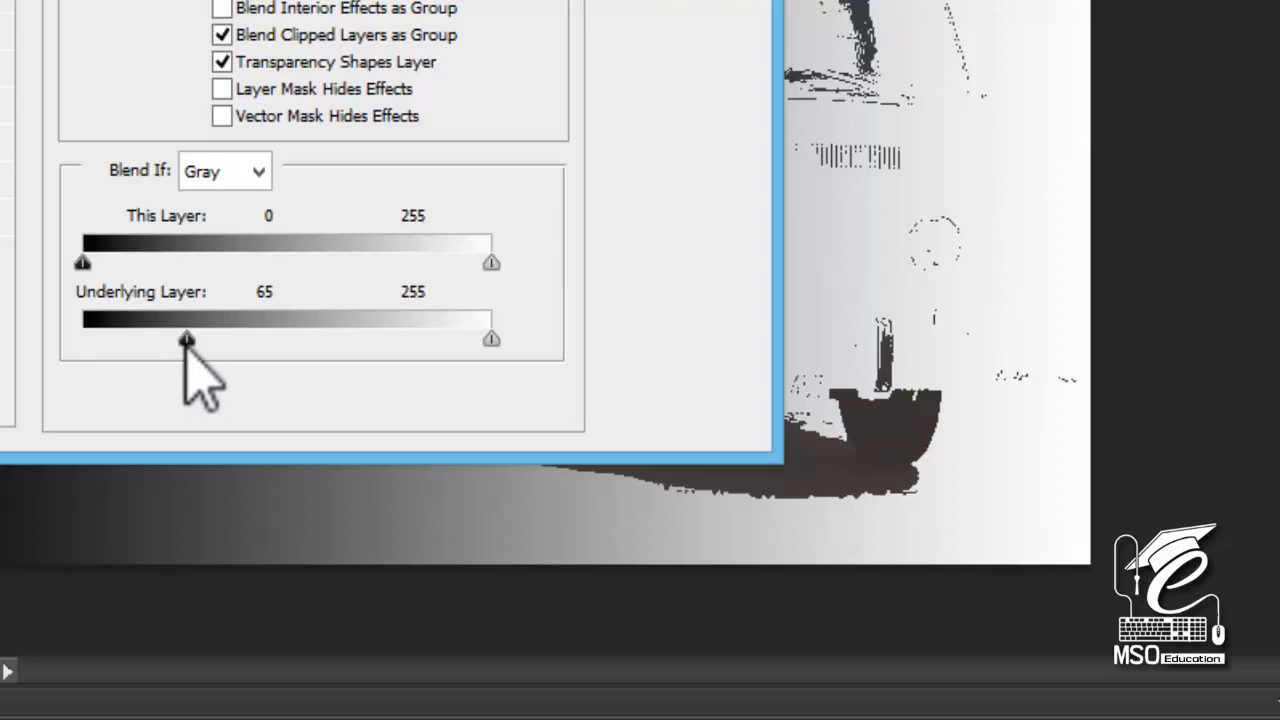
Step: Split the Underlying Layer's black slider and set its halves to 46 / 113
key("alt")
left_click_drag(188, 340, 265, 345)
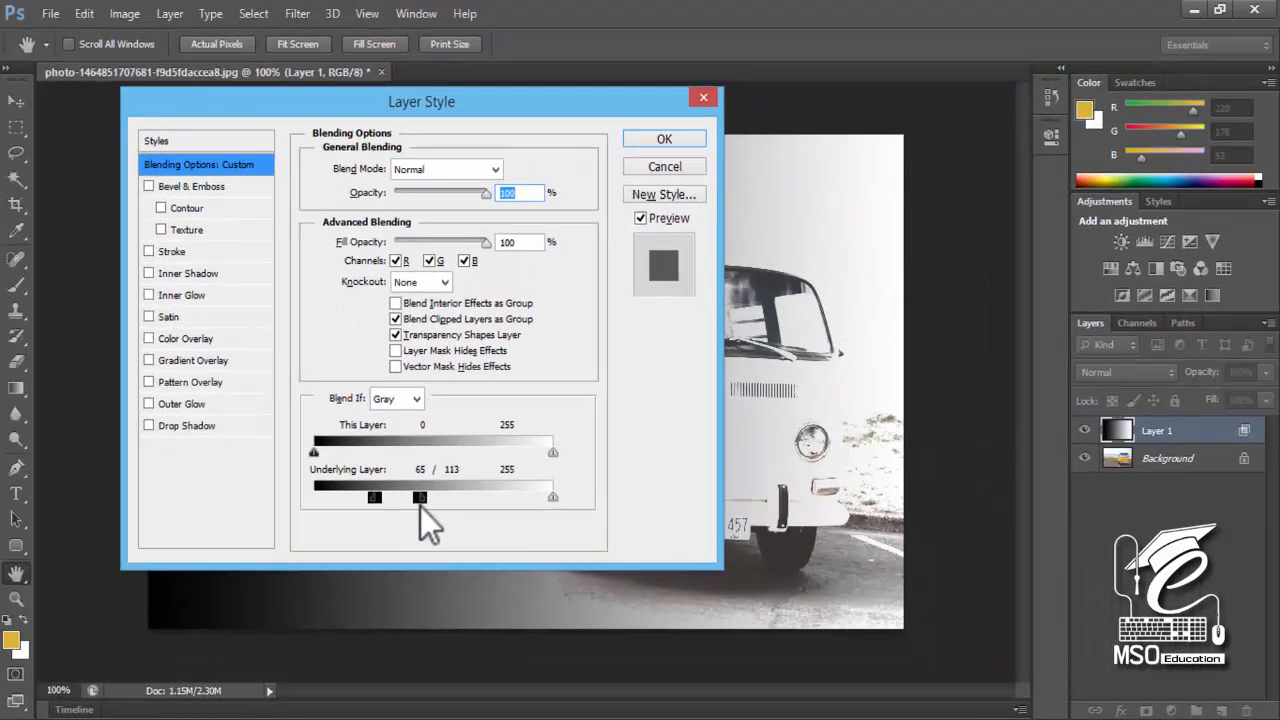
left_click_drag(365, 101, 118, 232)
mouse_move(122, 631)
left_mouse_down()
mouse_move(94, 634)
mouse_move(109, 633)
left_mouse_up()
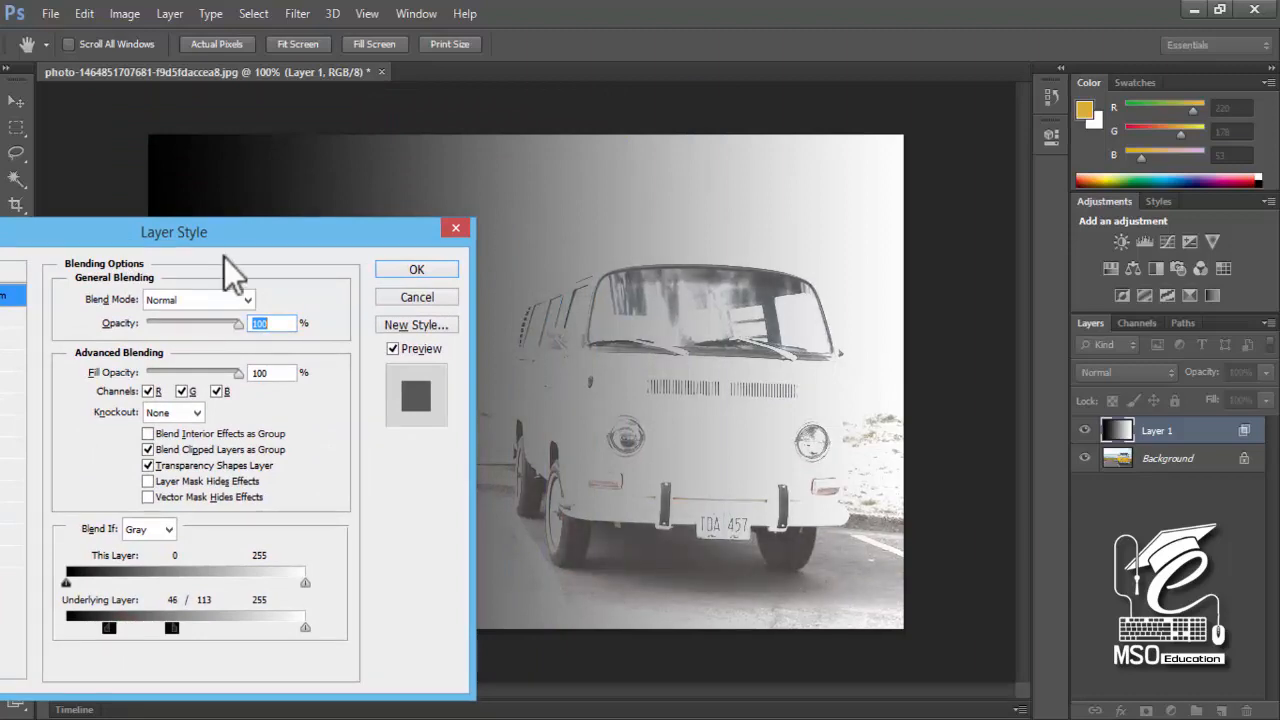
left_click_drag(228, 244, 186, 234)
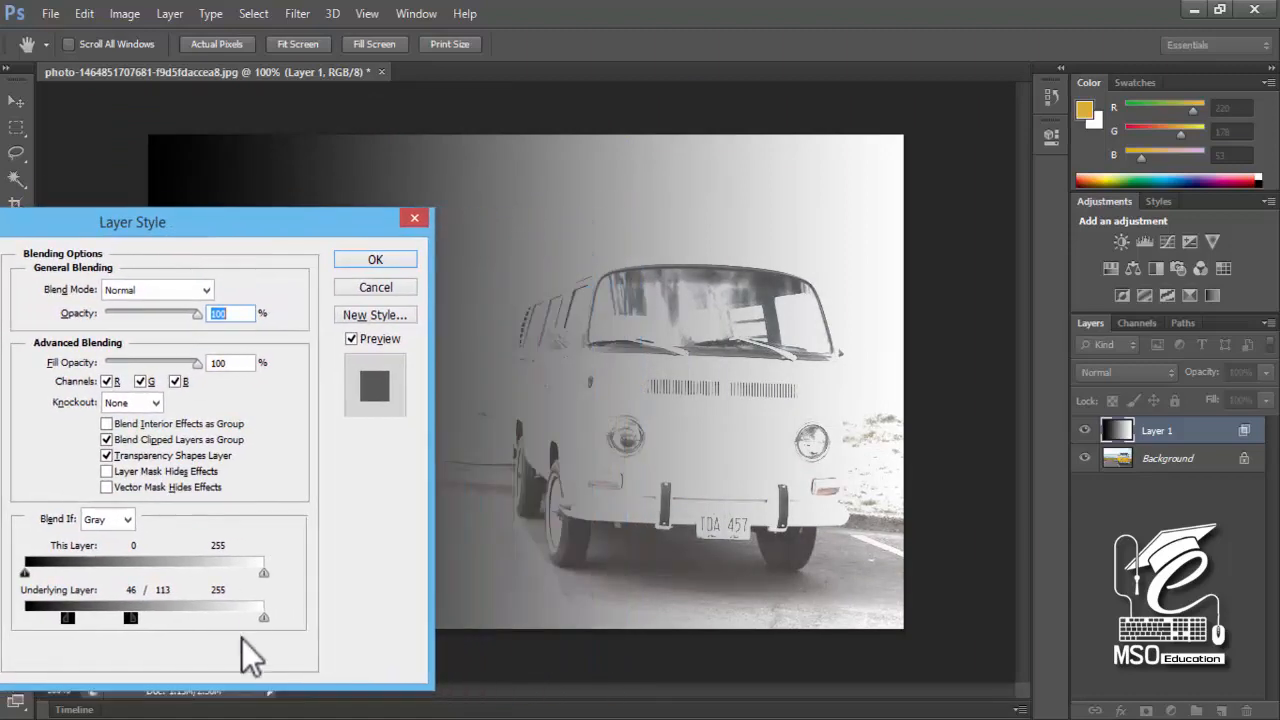
Step: Split the Underlying Layer's white slider into 241 / 255
left_click(205, 625)
key("alt")
left_click_drag(254, 621, 251, 621)
left_click_drag(234, 220, 643, 284)
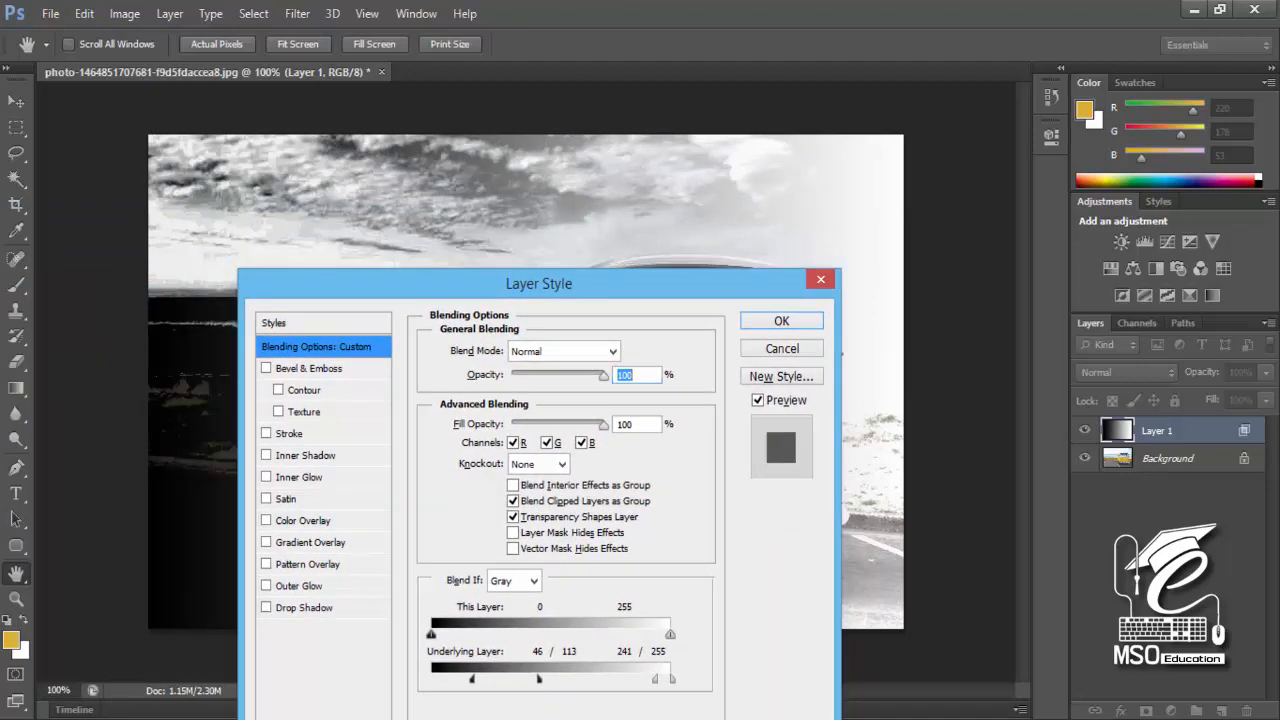
Step: Adjust the Underlying Layer's split black slider to 39 / 102, apply the style, and undo the applied blending
left_click_drag(432, 634, 519, 680)
left_click_drag(520, 289, 407, 256)
left_click_drag(386, 654, 390, 655)
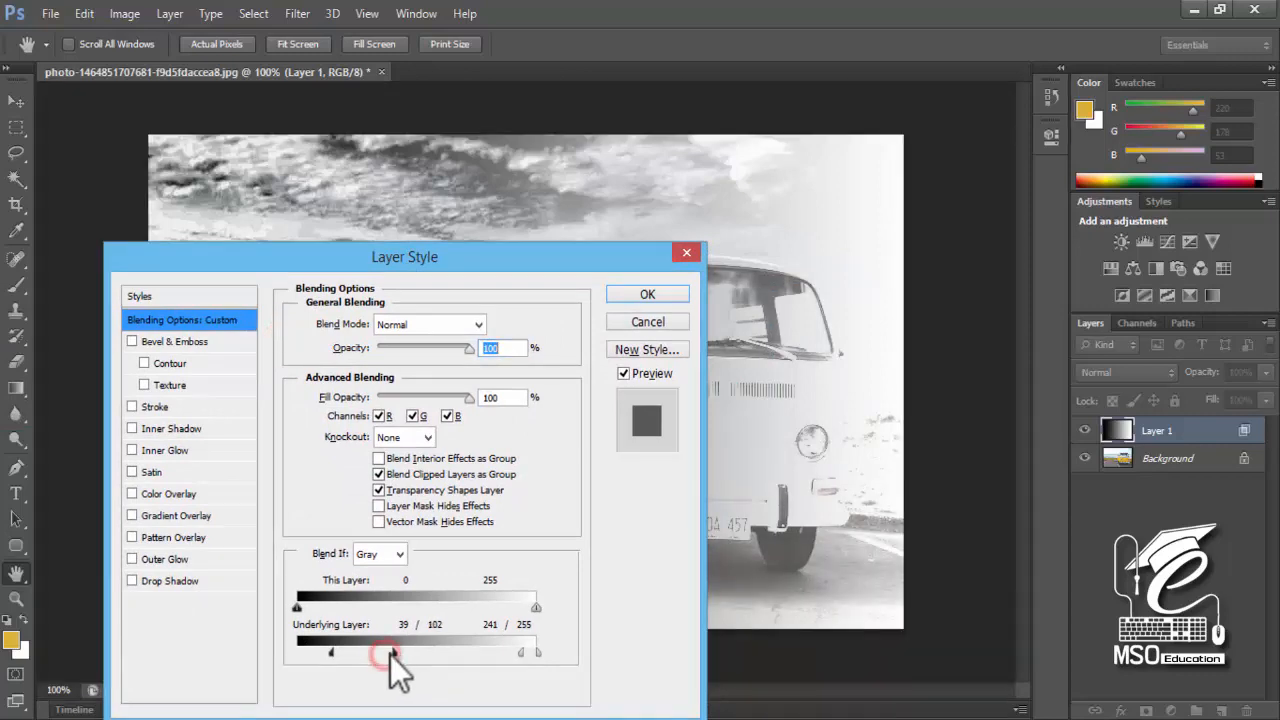
left_click(650, 296)
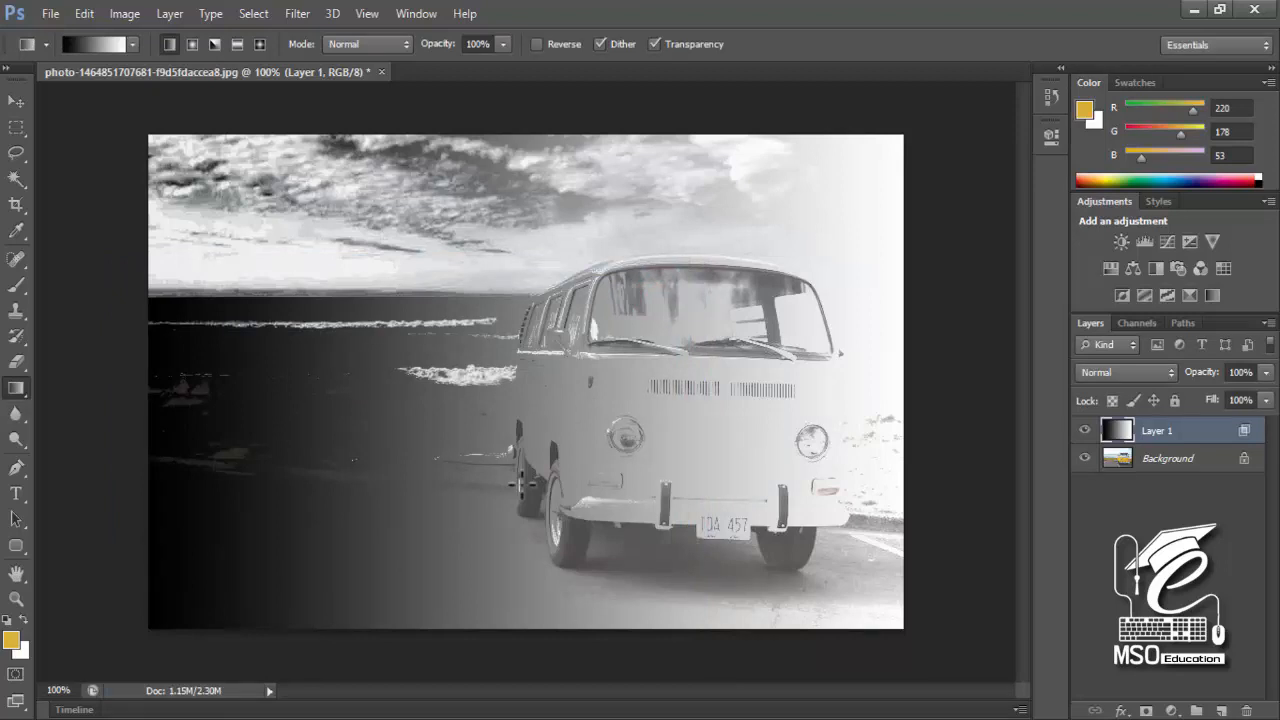
key("ctrl+alt+z")
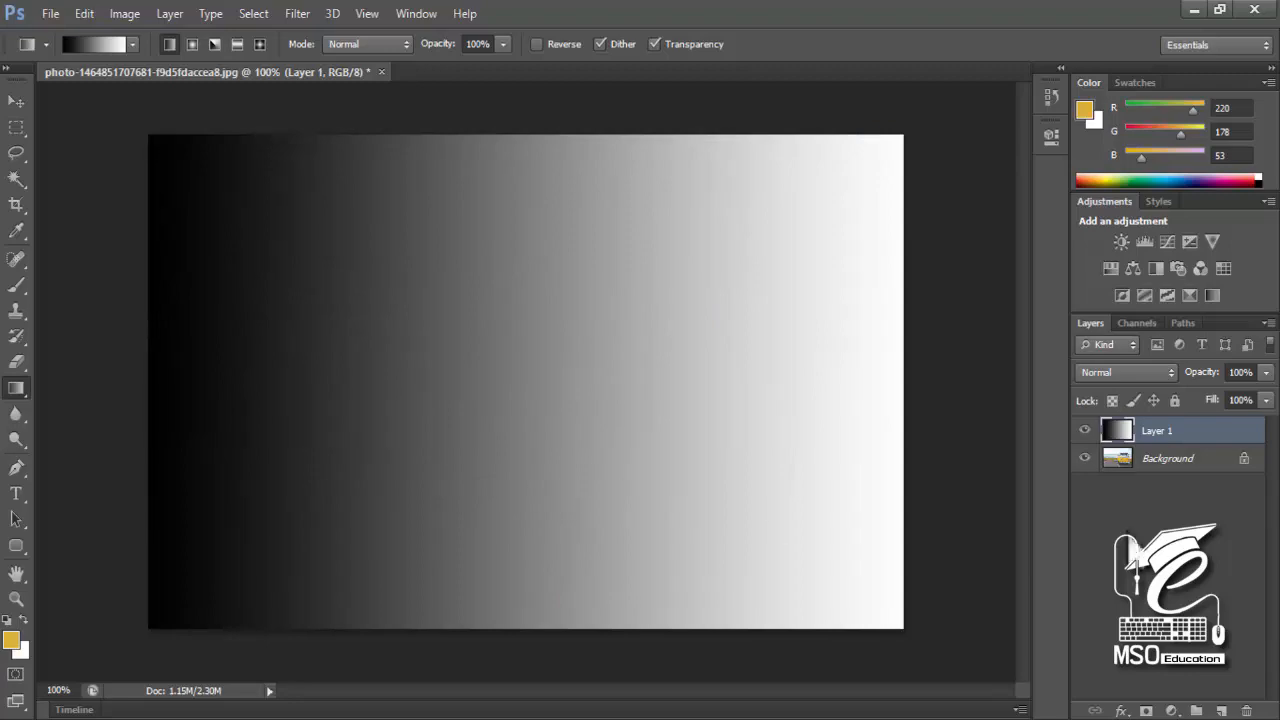
Step: Reopen the gradient layer's Blending Options and position the dialog so the dark side of the gradient stays uncovered
double_click(1163, 440)
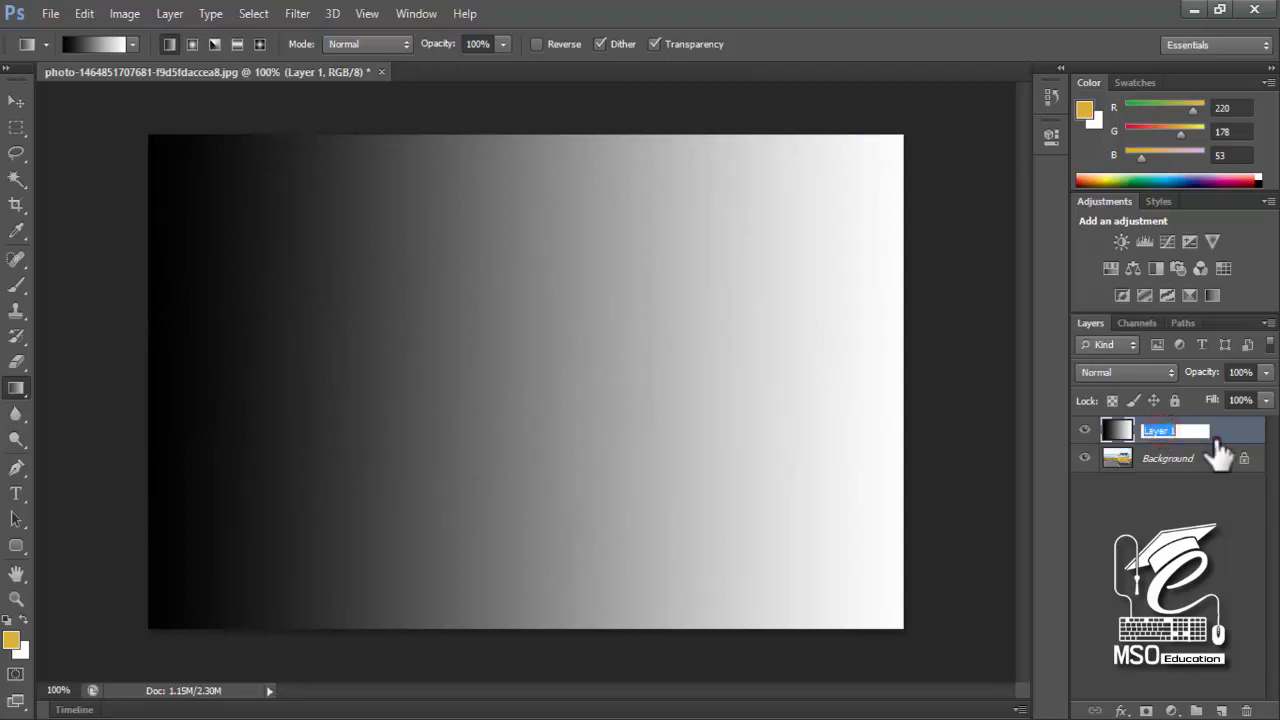
left_click(1218, 445)
double_click(1218, 445)
left_click_drag(549, 247, 732, 213)
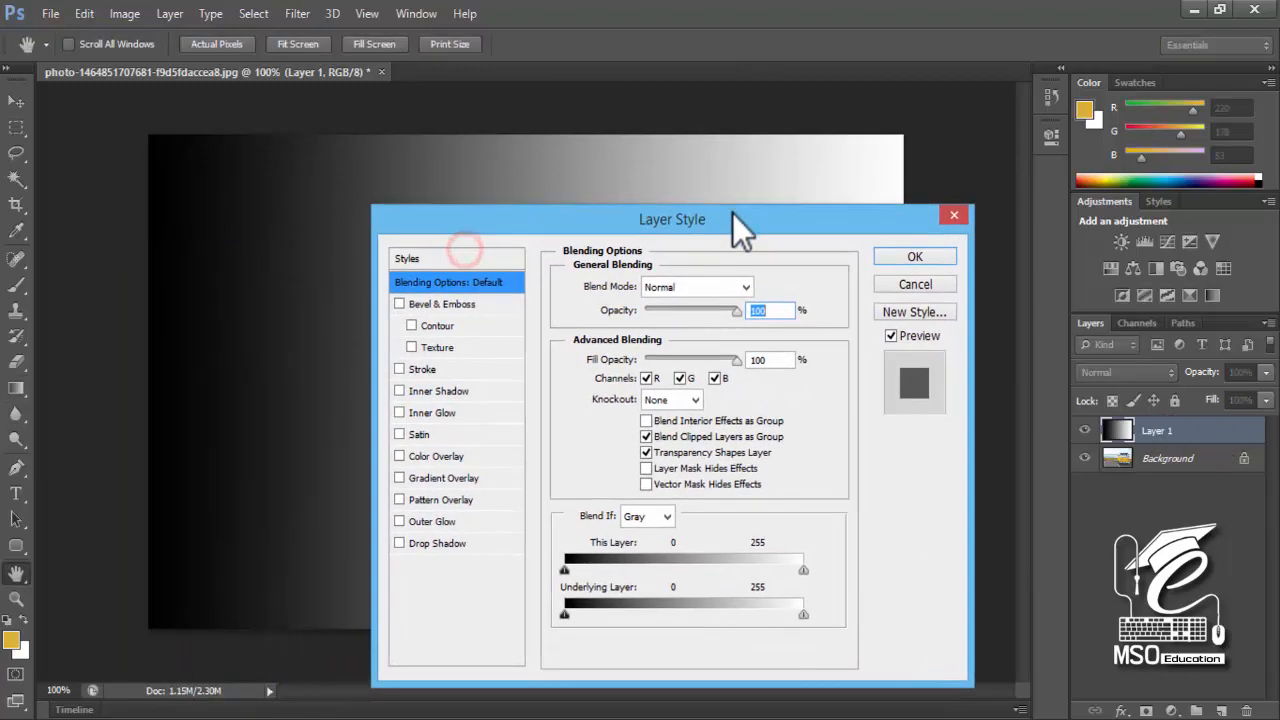
left_click_drag(622, 221, 586, 236)
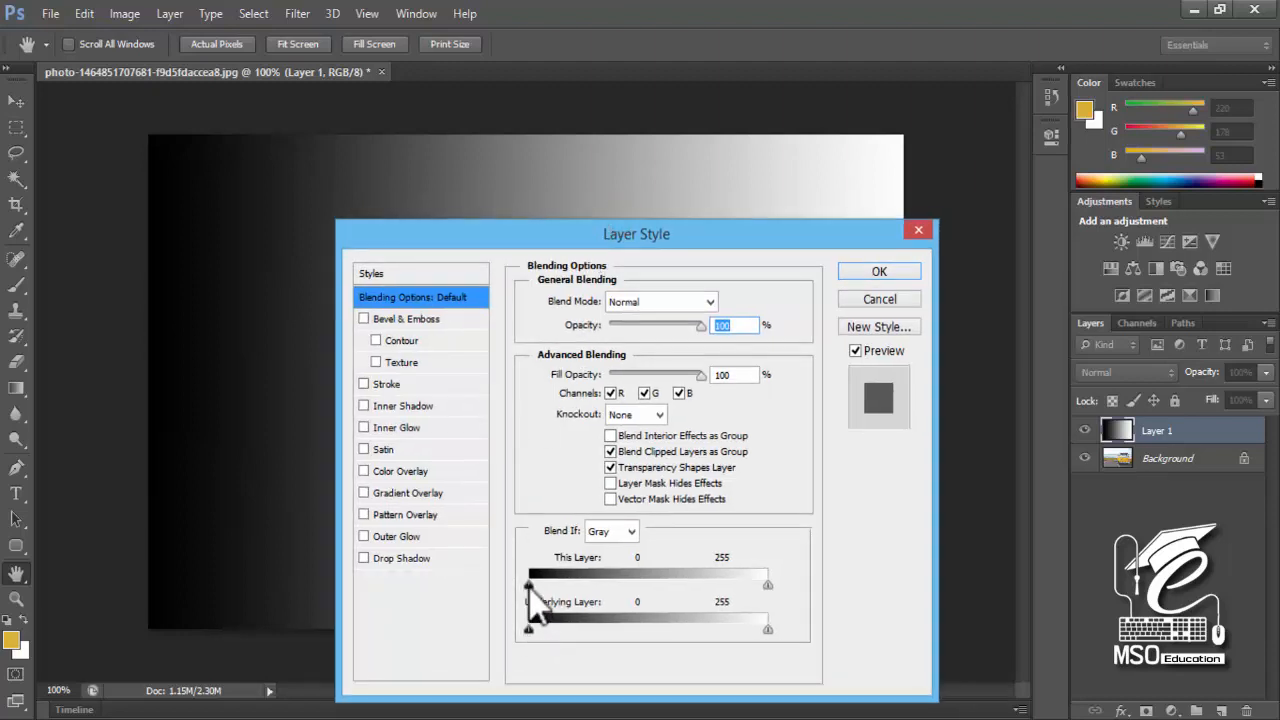
Step: Try This Layer's black slider at 31 and restore it to 0, leaving white at 255
left_click_drag(529, 585, 558, 585)
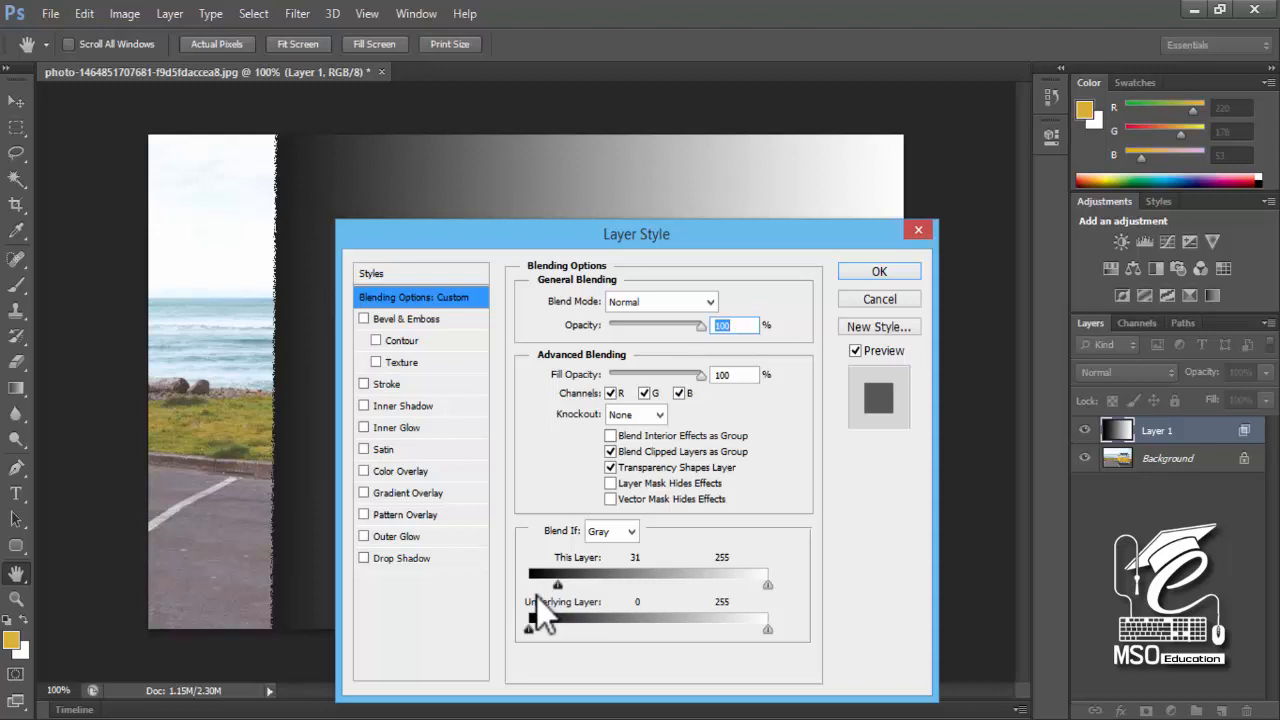
left_click_drag(558, 585, 529, 585)
left_click_drag(767, 585, 812, 603)
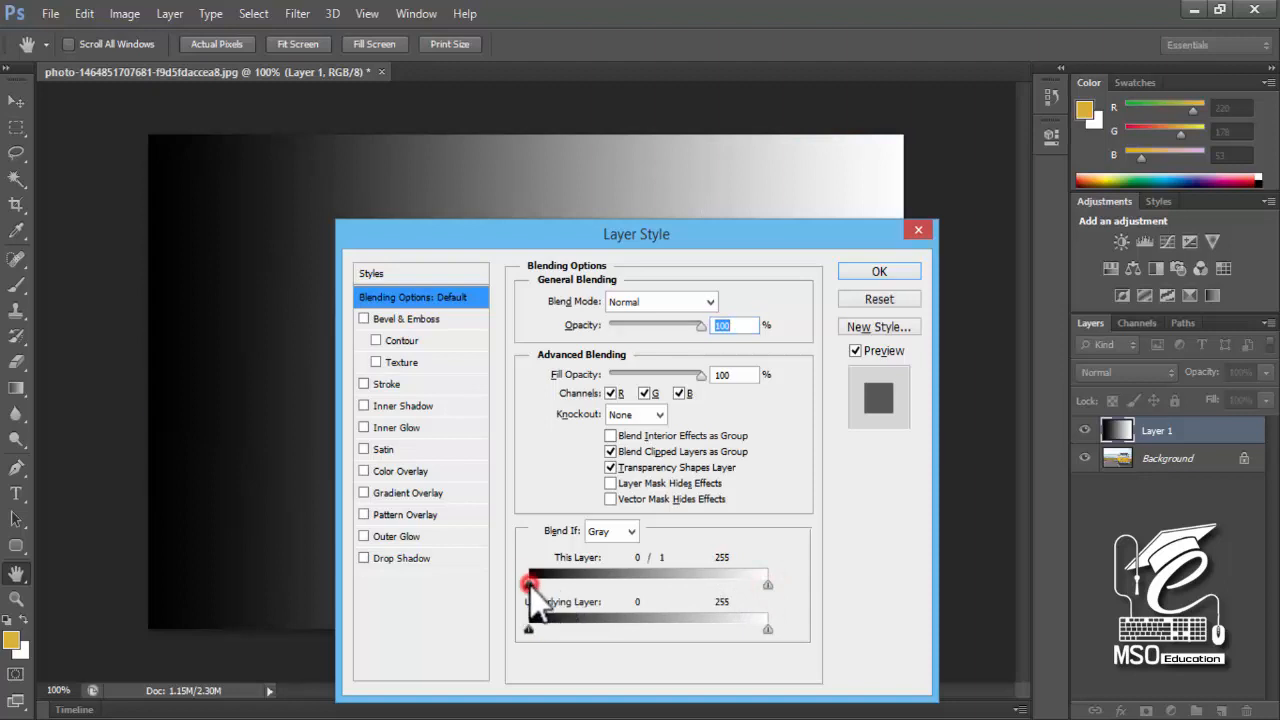
Step: Split This Layer's black slider into 0 / 86 and compare the image with Preview off and on
left_click_drag(531, 587, 555, 588)
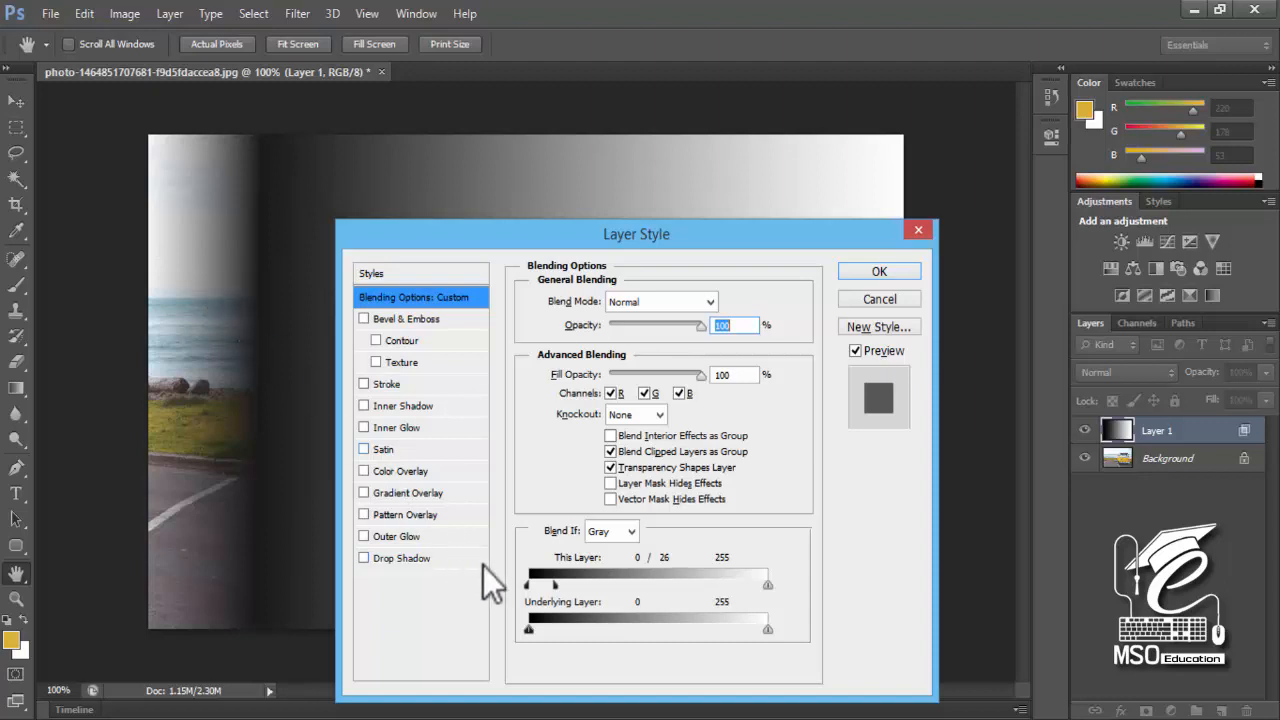
left_click_drag(556, 584, 610, 584)
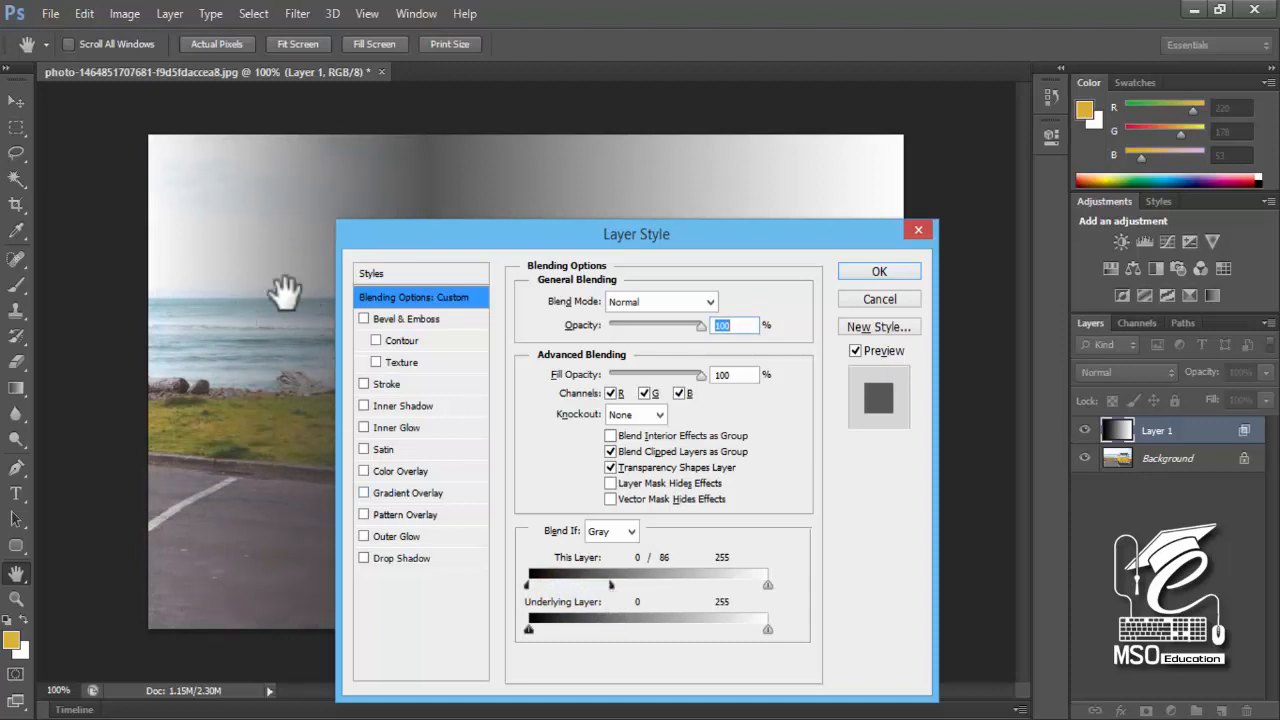
left_click_drag(612, 237, 612, 343)
left_click(856, 457)
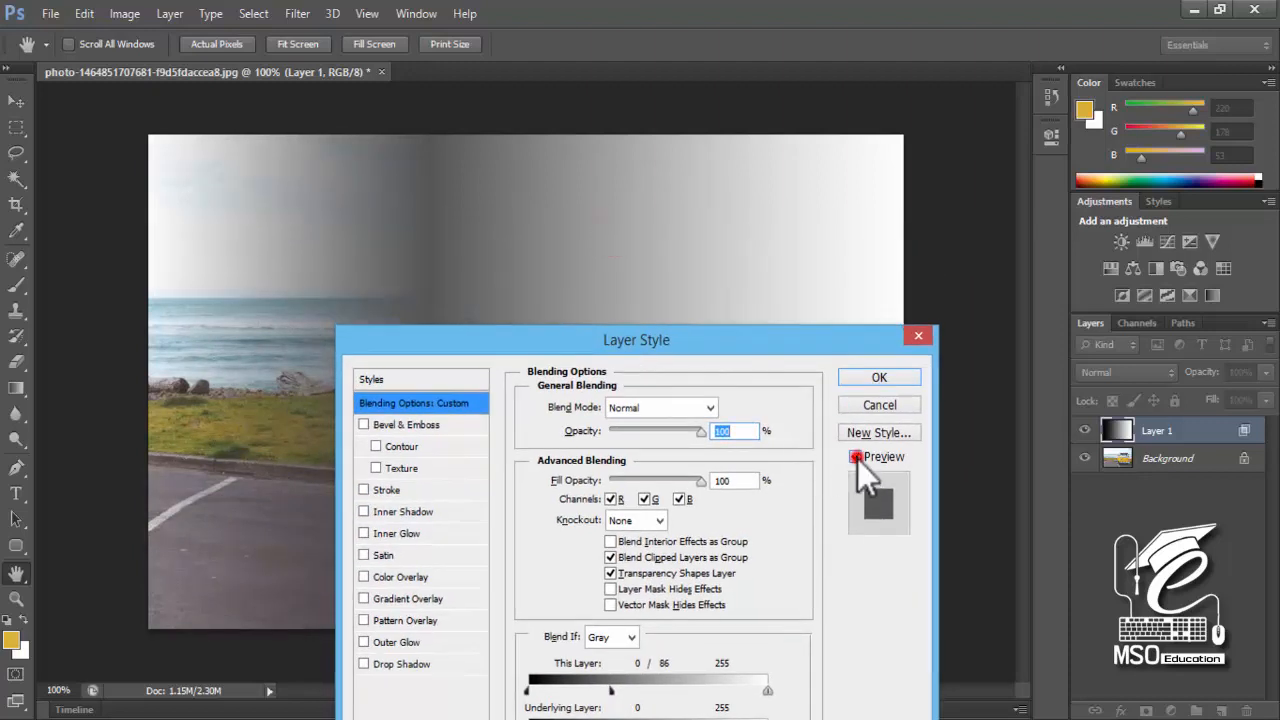
left_click(857, 459)
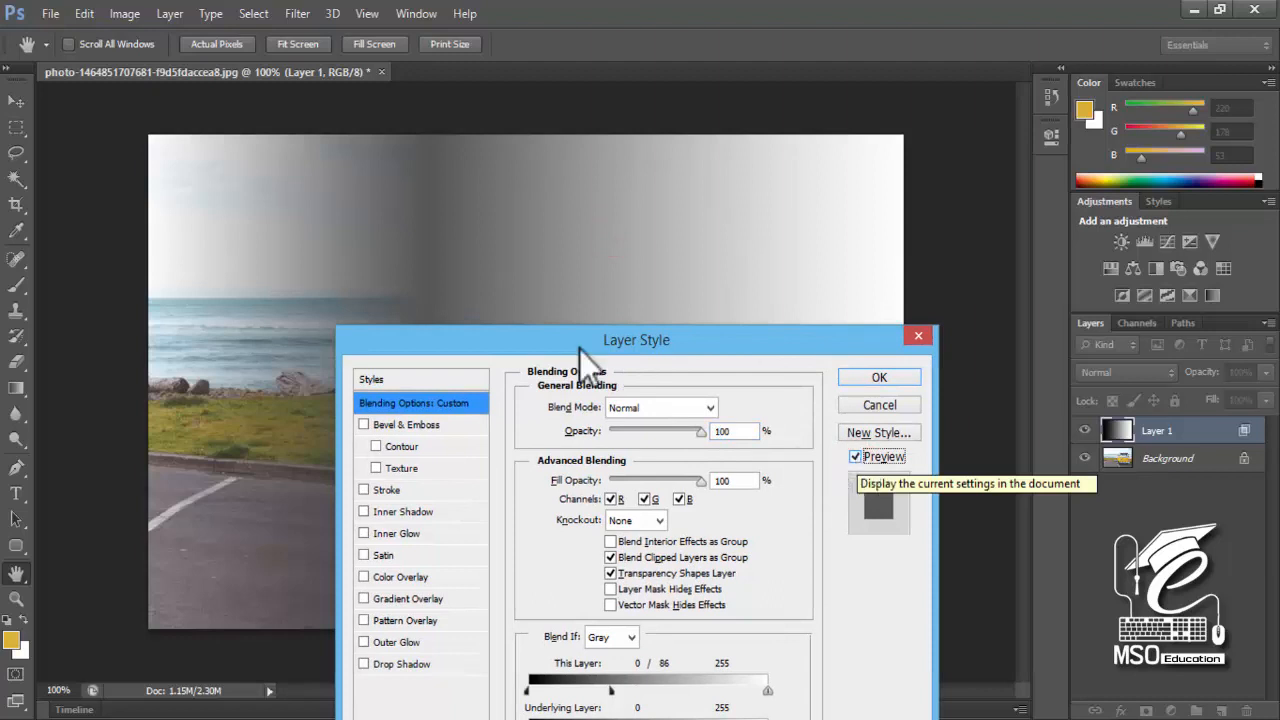
Step: Split This Layer's white slider into 159 / 255 with the dialog moved up
left_click_drag(497, 330, 525, 192)
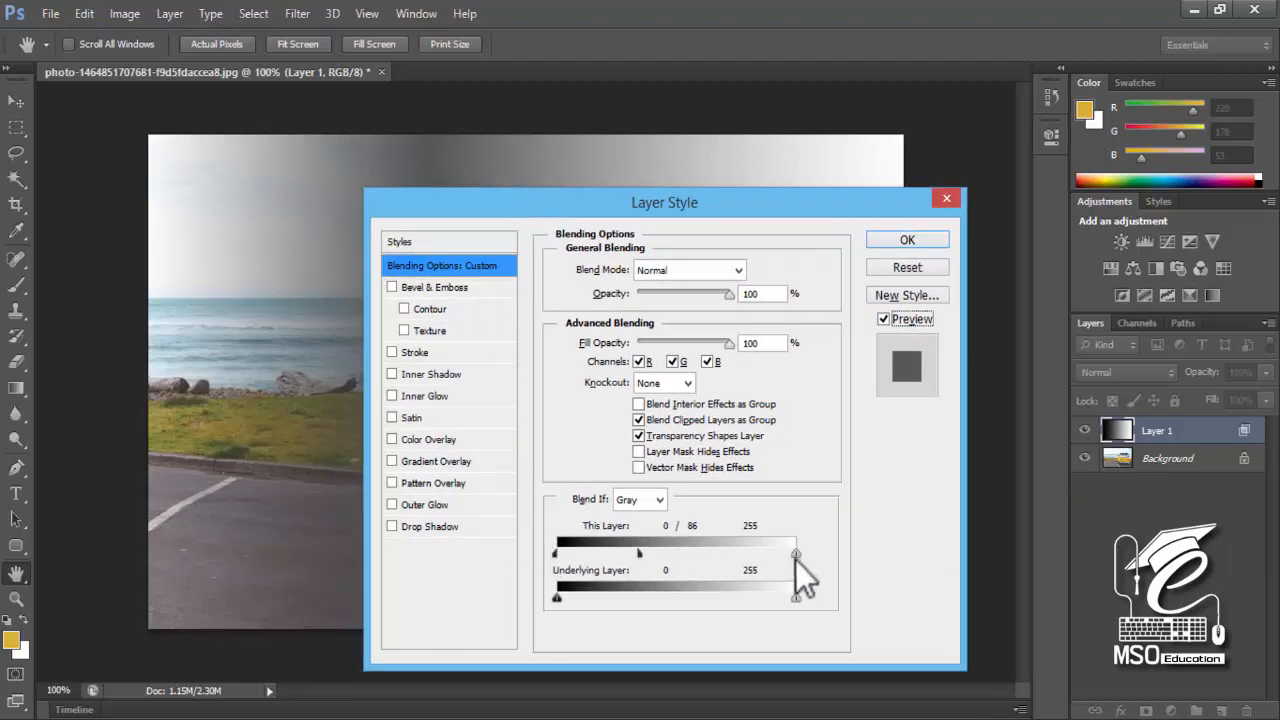
left_click_drag(795, 556, 706, 556)
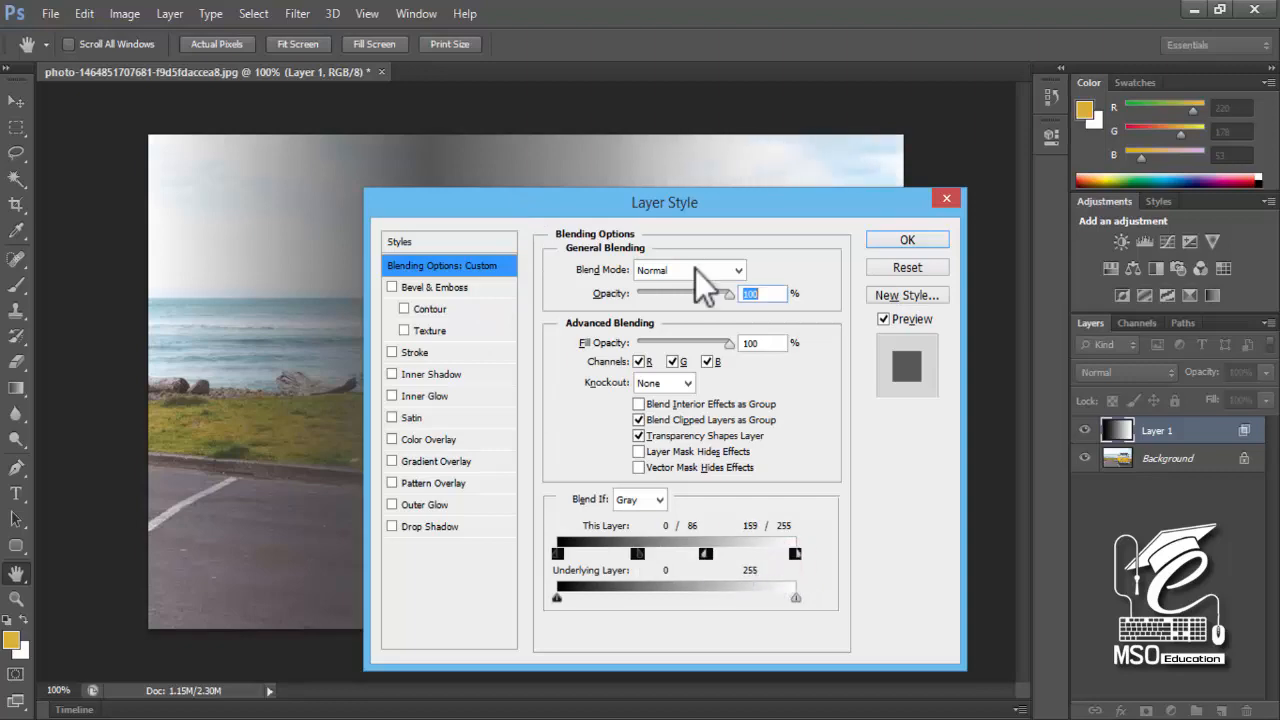
Step: Try This Layer's Blend If sliders at 0 / 94 and 179 / 255 on the black-to-white gradient, and discard the settings
left_click_drag(695, 205, 201, 320)
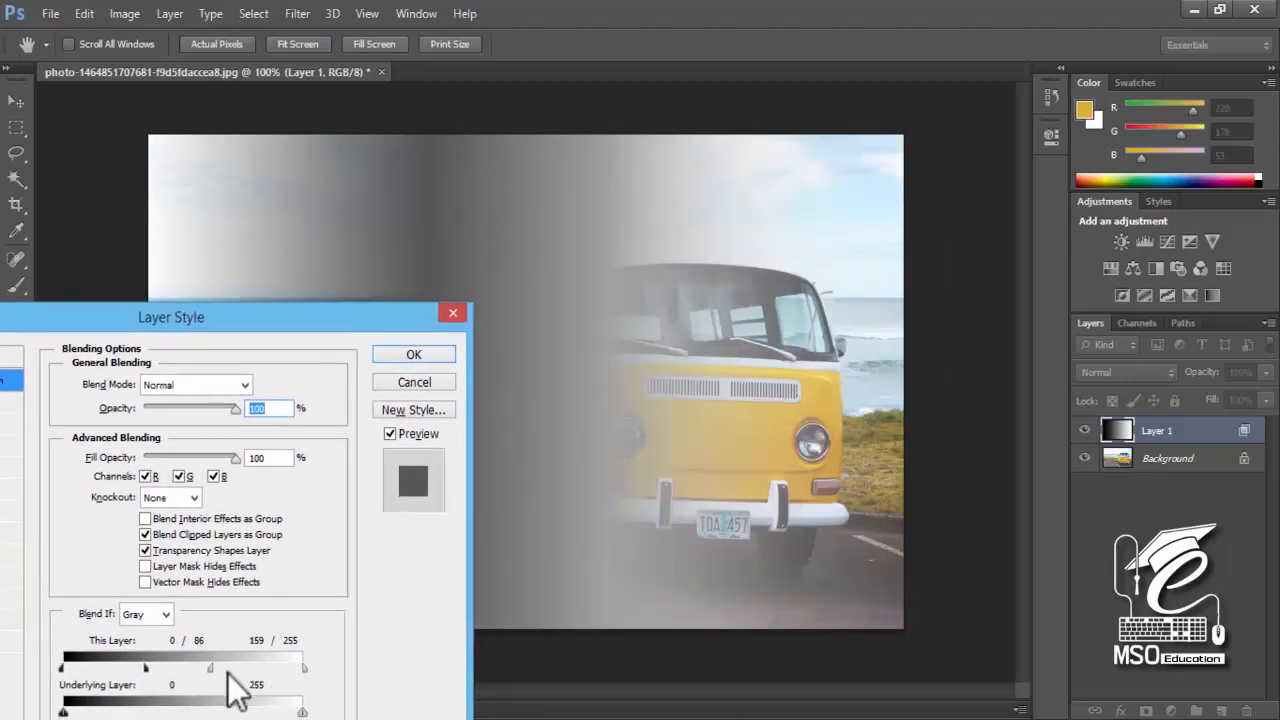
mouse_move(211, 667)
left_mouse_down()
mouse_move(177, 668)
mouse_move(231, 668)
left_mouse_up()
mouse_move(143, 667)
left_mouse_down()
mouse_move(171, 664)
mouse_move(152, 668)
left_mouse_up()
left_click_drag(164, 317, 396, 142)
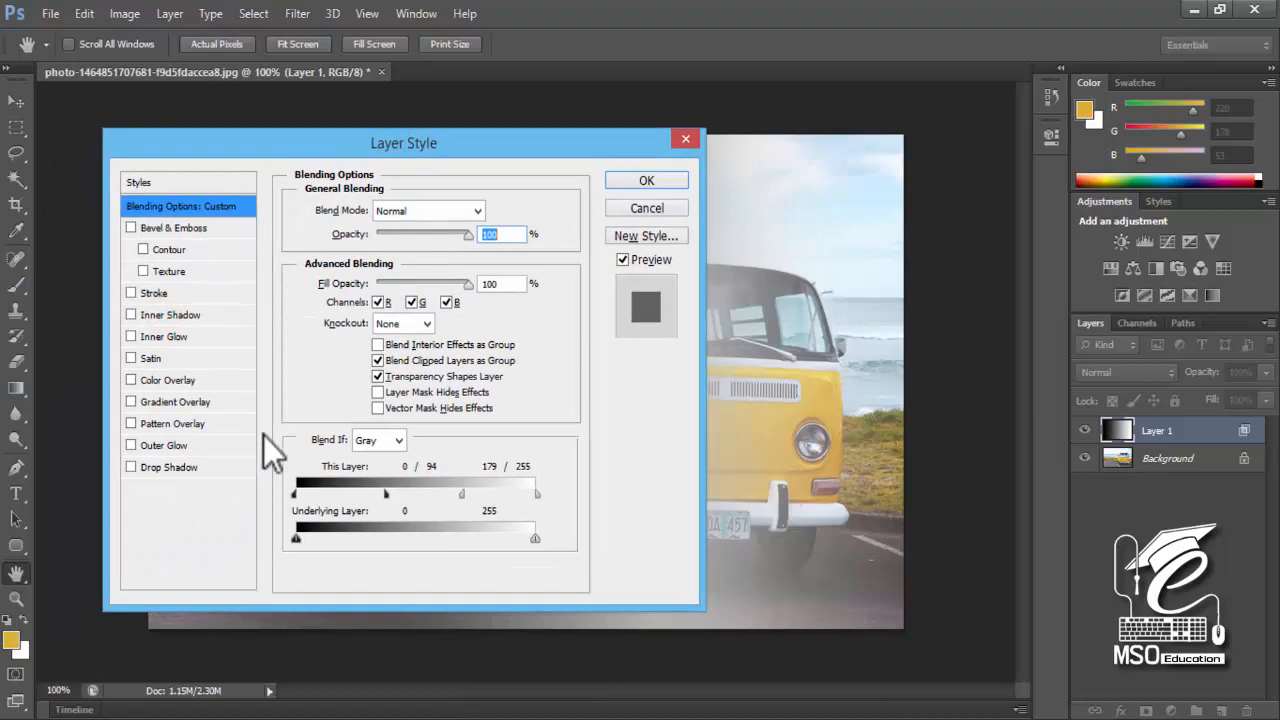
left_click_drag(333, 147, 383, 358)
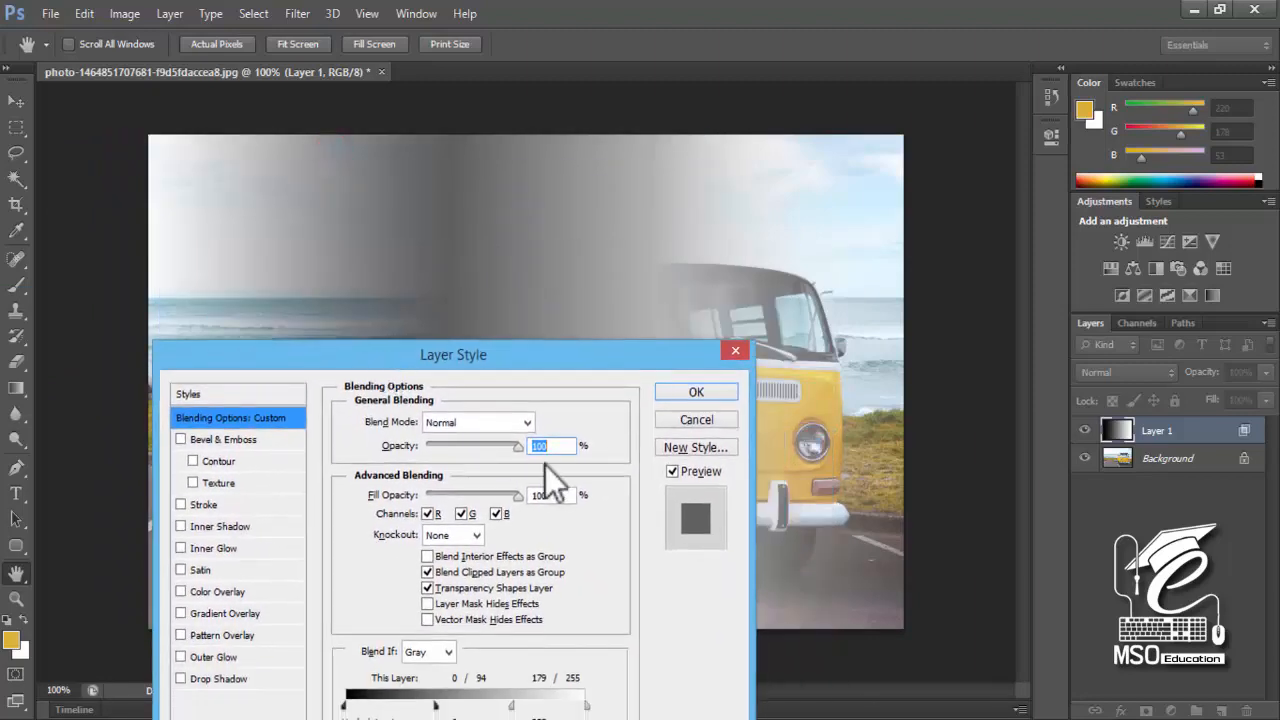
left_click(688, 421)
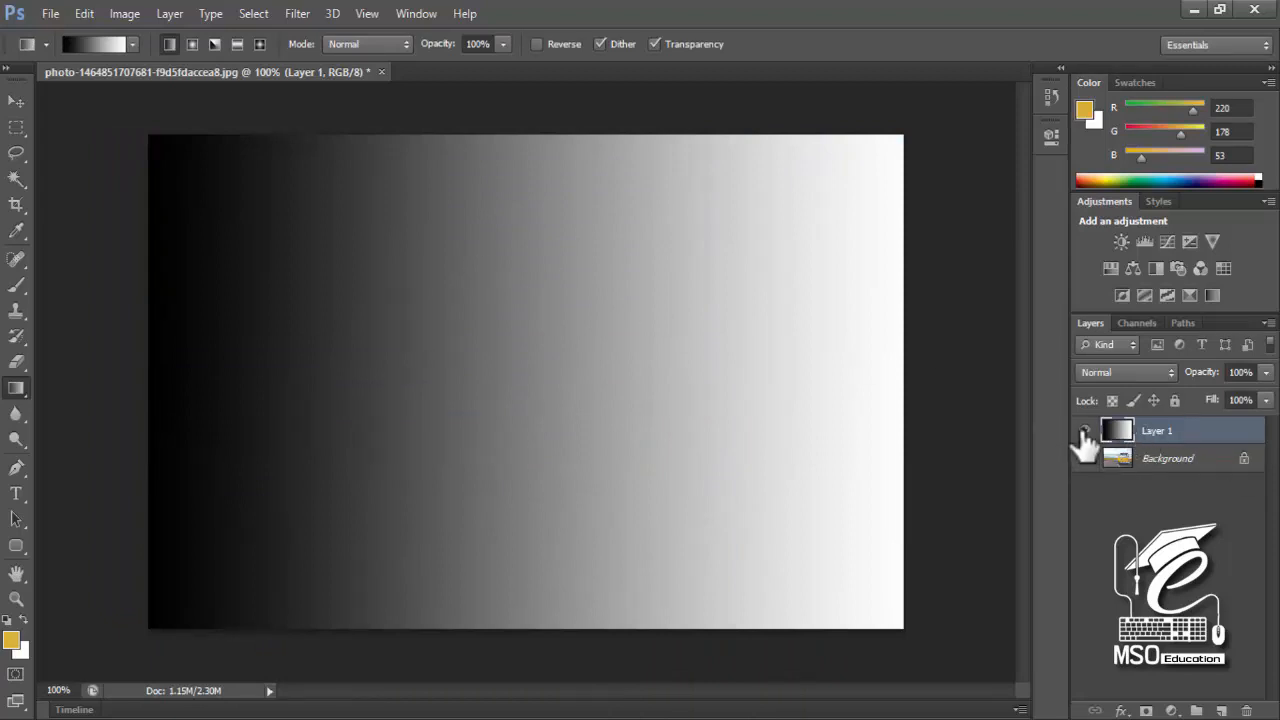
Step: Change the gradient's black colour stop to a saturated orange with hue 37° and redraw the gradient horizontally across the full width of Layer 1
left_click(90, 43)
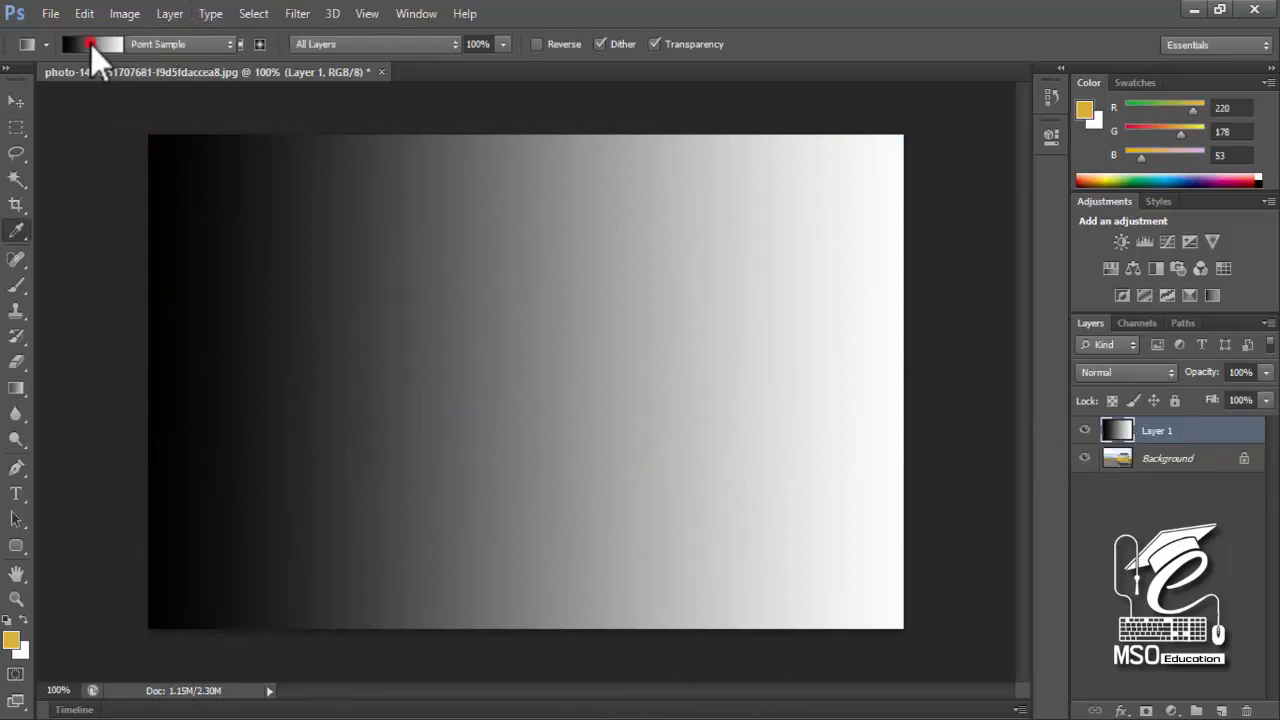
left_click(458, 425)
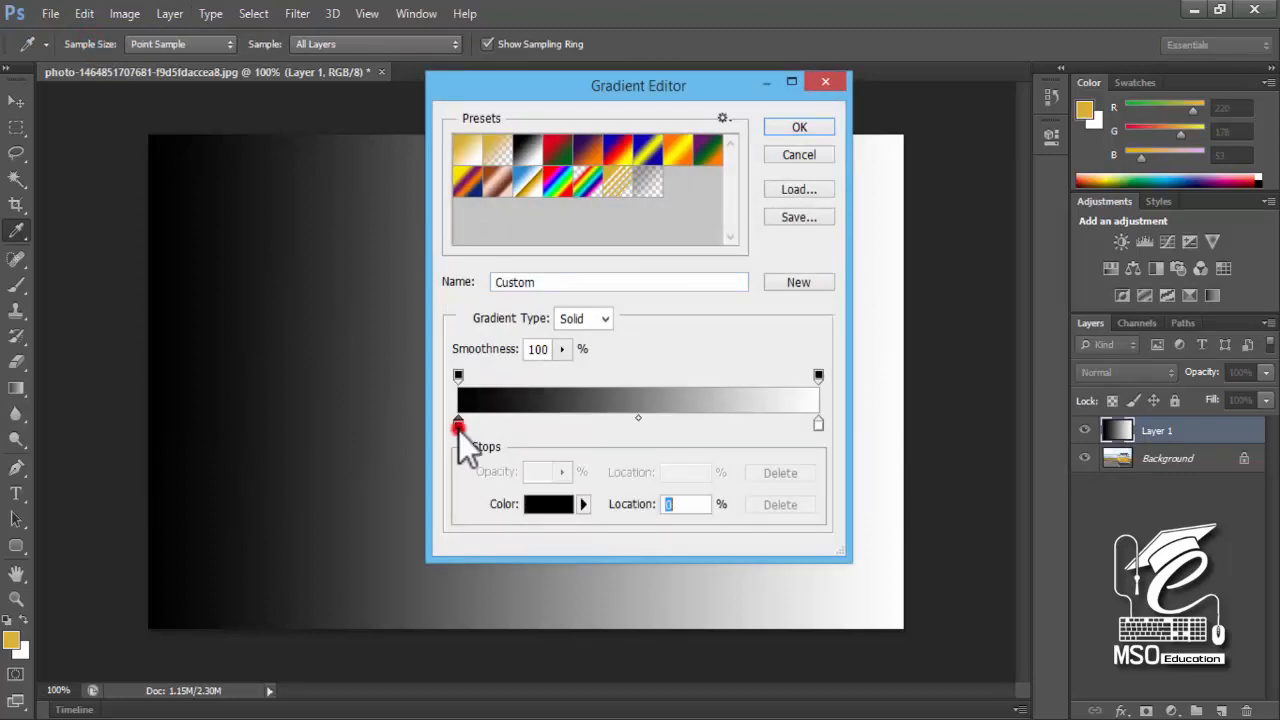
left_click(548, 506)
left_click(1037, 704)
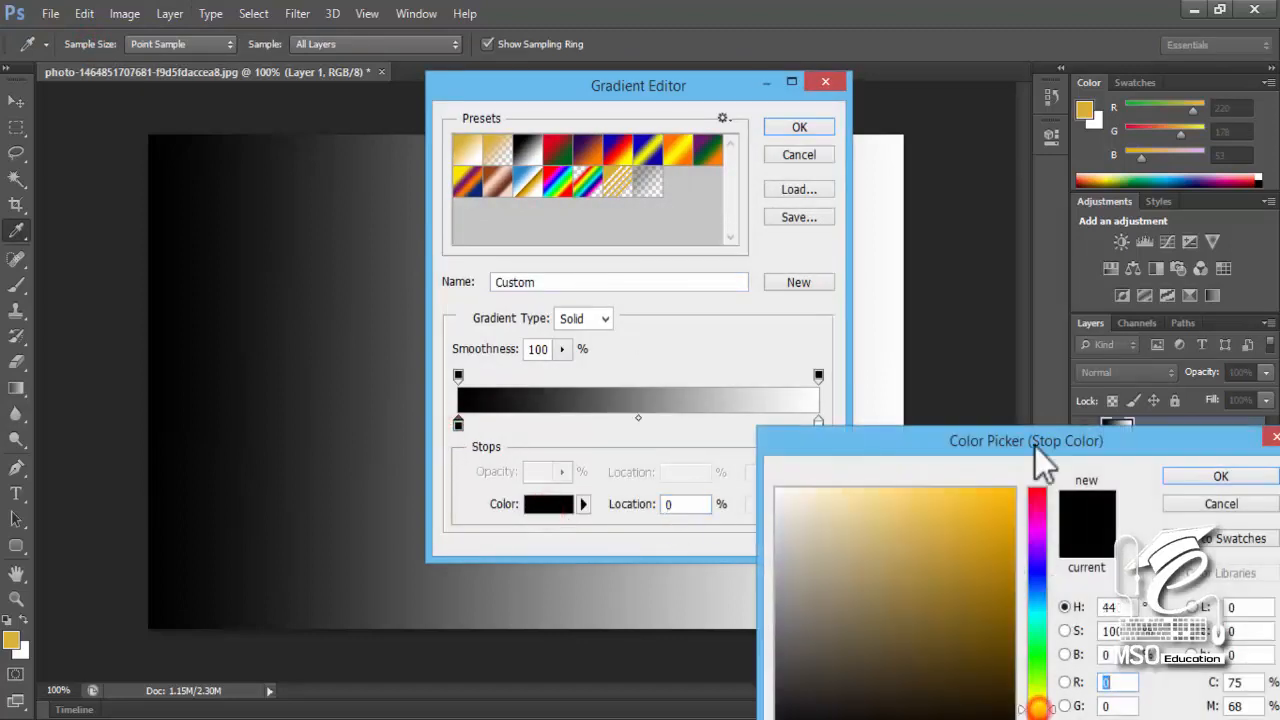
left_click_drag(1034, 436, 992, 350)
left_click(989, 606)
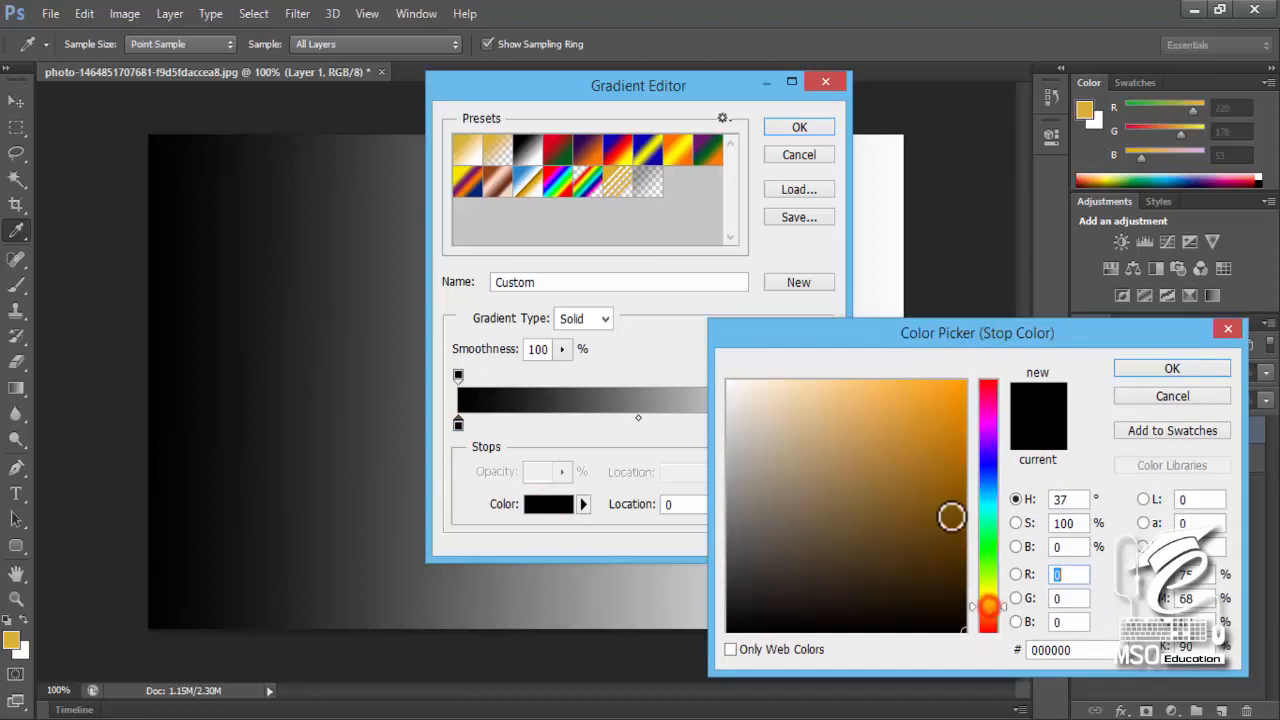
left_click_drag(947, 494, 955, 376)
left_click(1150, 373)
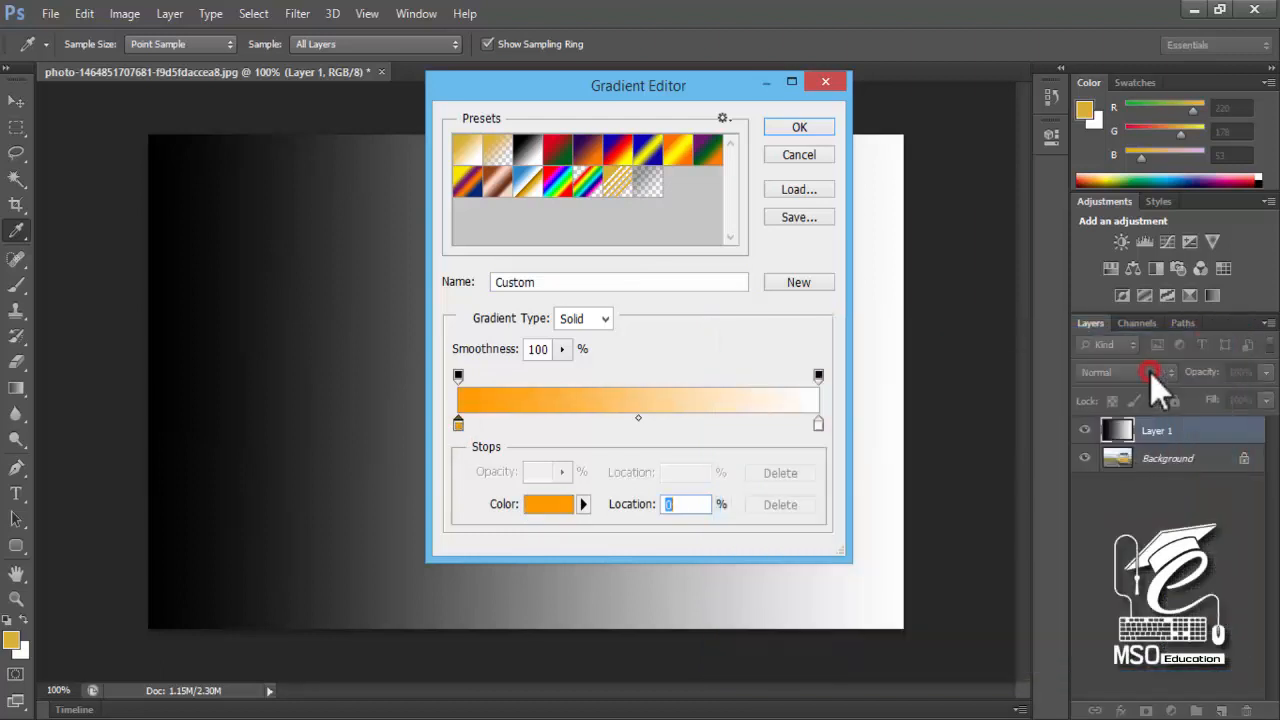
left_click(799, 128)
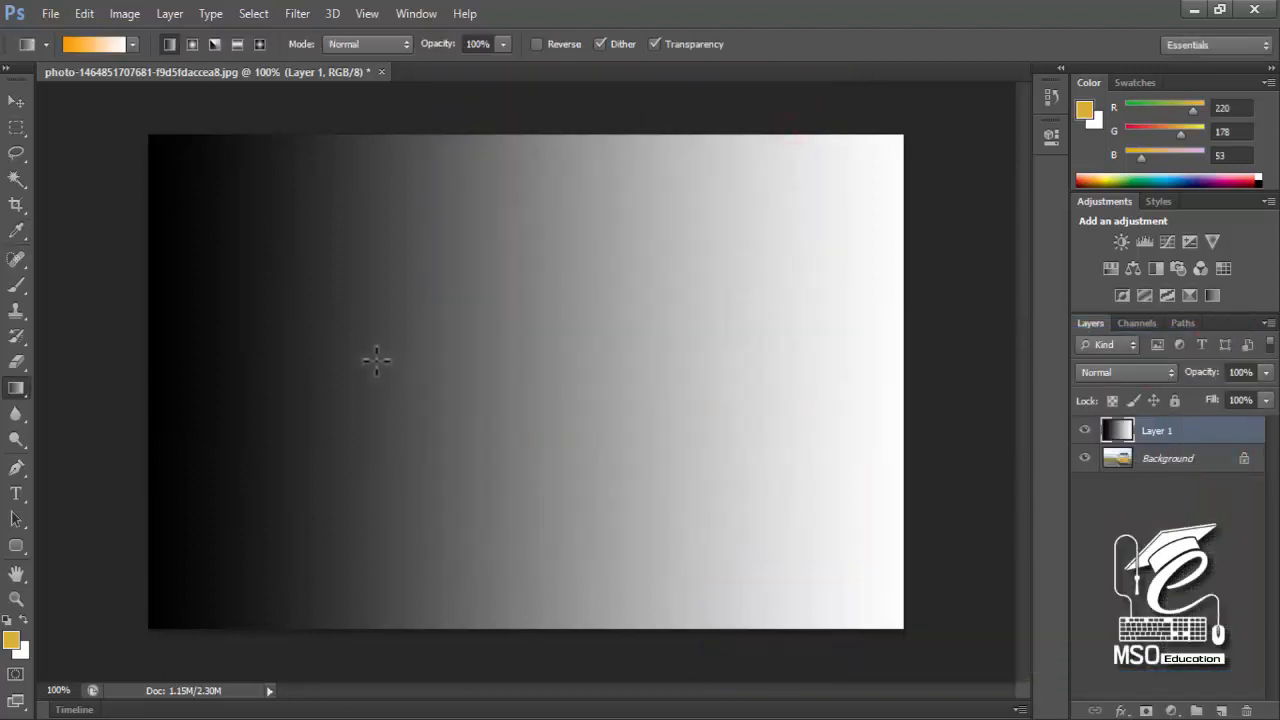
left_click_drag(149, 372, 897, 369)
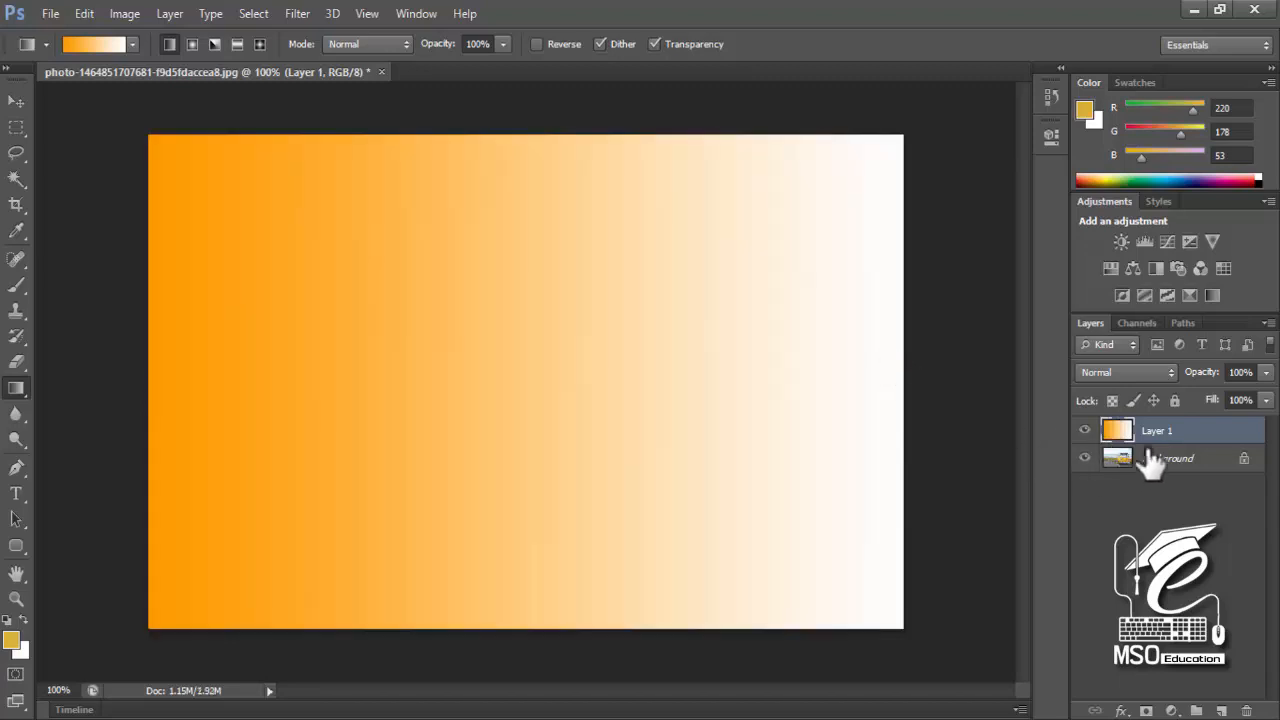
Step: Open Layer 1's Blending Options and split the Underlying Layer's black slider into 42 / 97
double_click(1177, 432)
double_click(1238, 440)
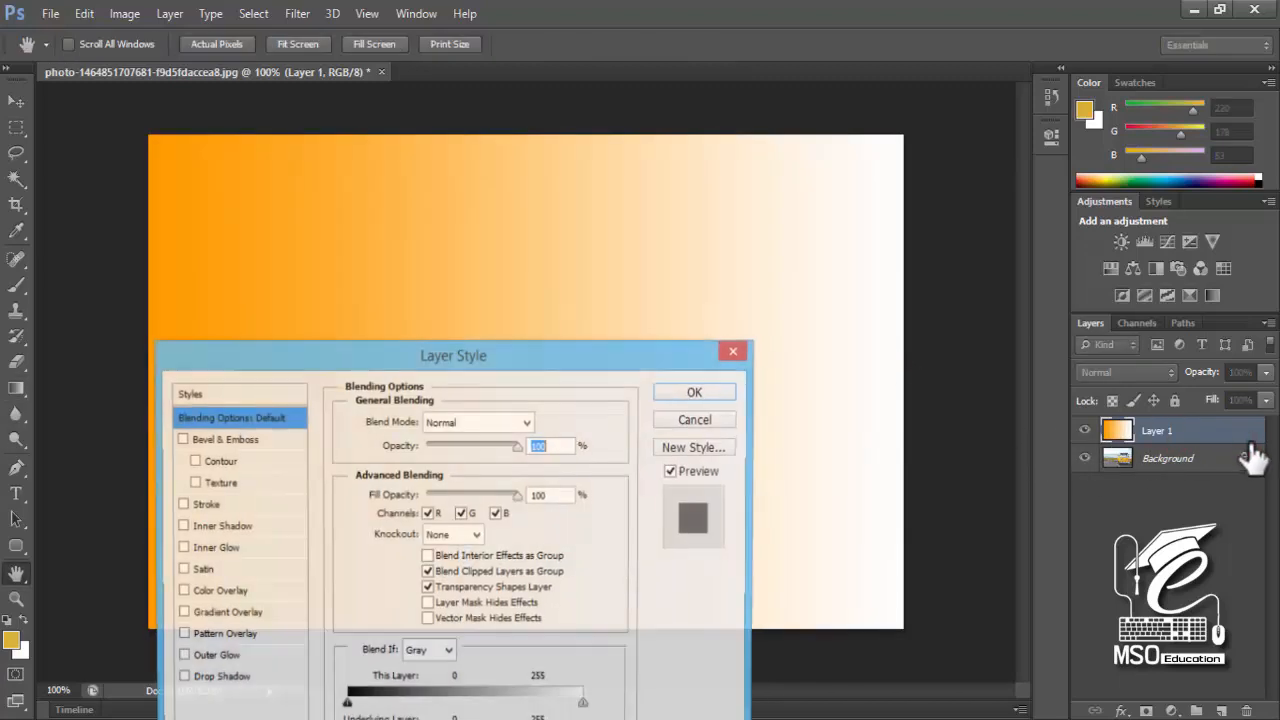
left_click_drag(518, 370, 1055, 150)
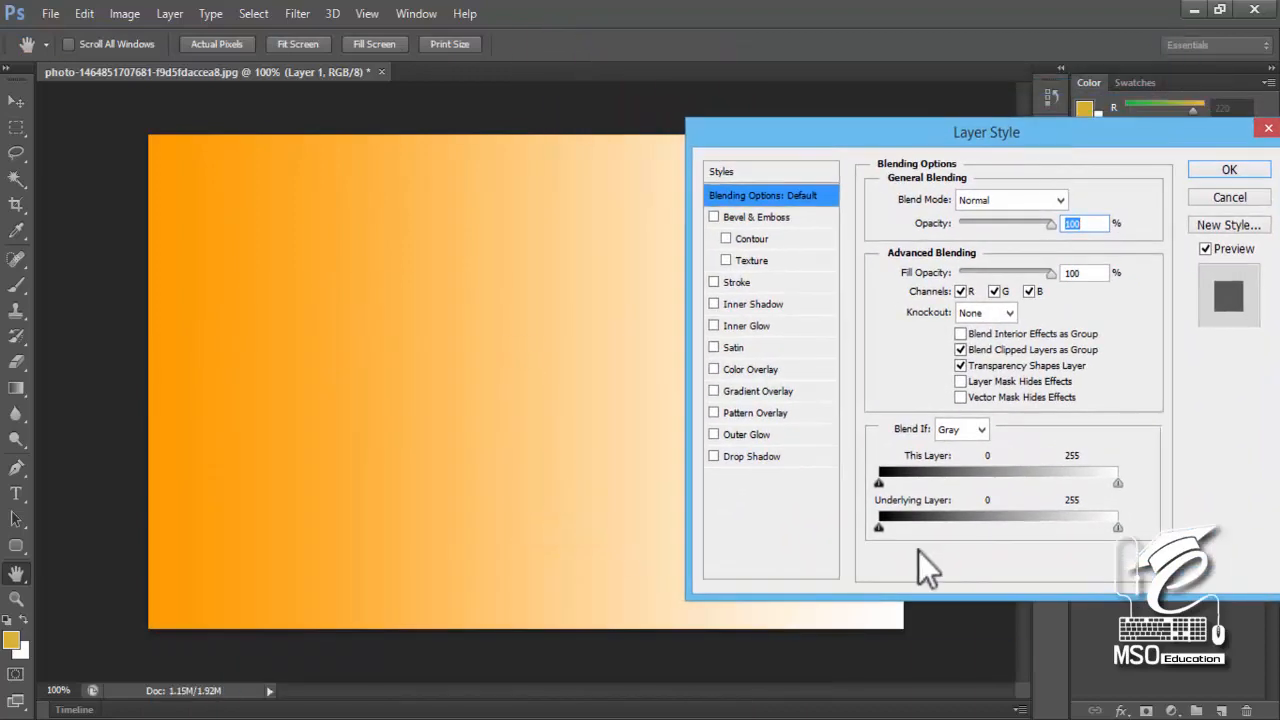
left_click_drag(881, 529, 970, 530)
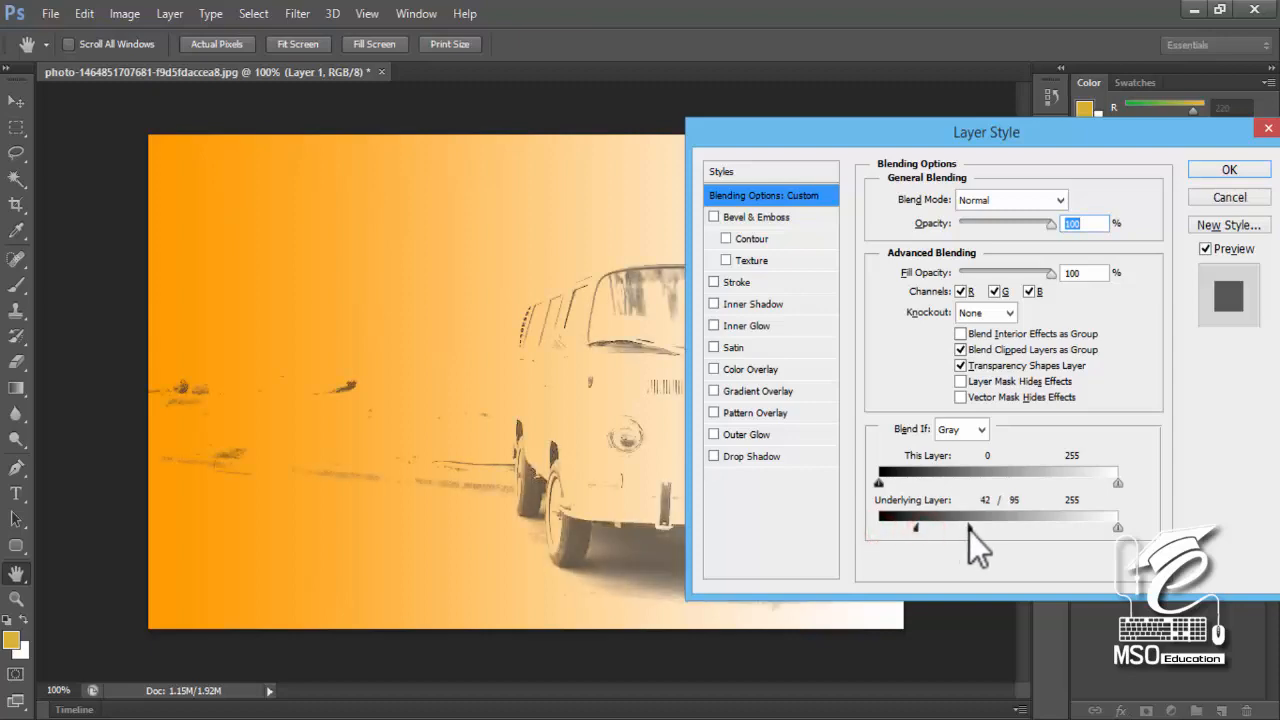
left_click_drag(932, 132, 568, 179)
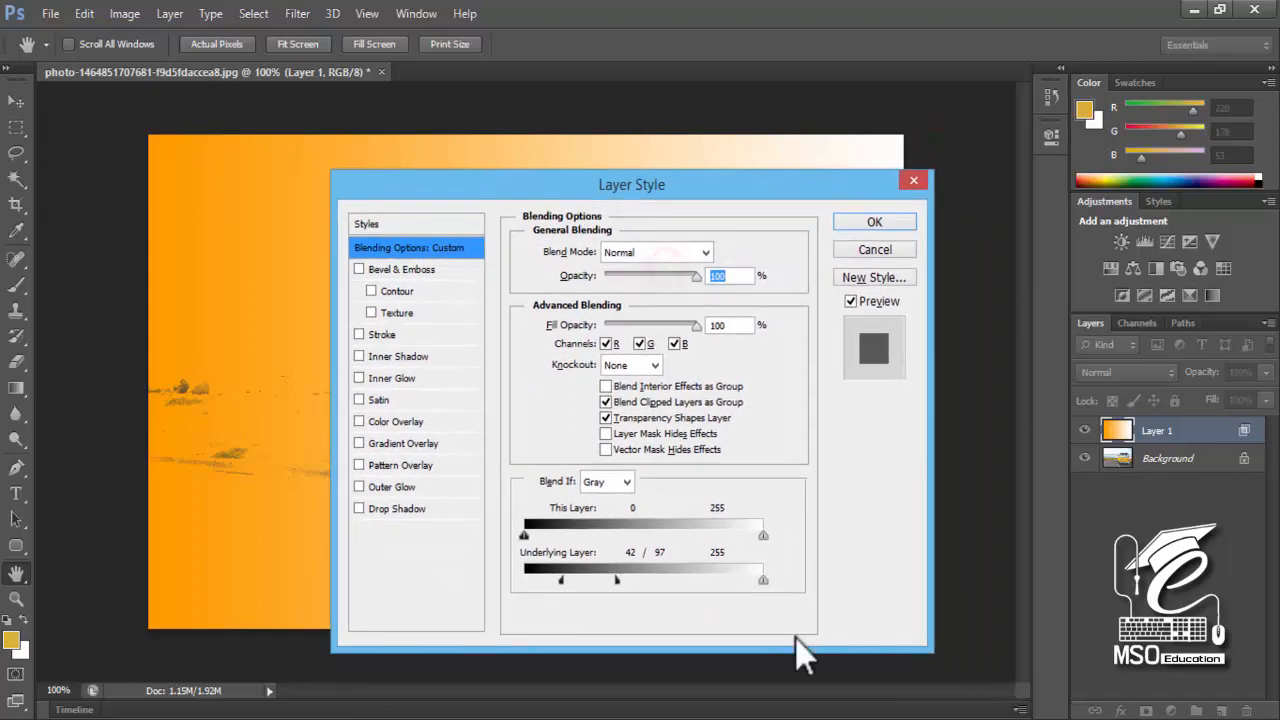
Step: Try lowering the Underlying Layer's white slider and restore it to 255, moving the dialog to reveal the image
left_click_drag(748, 189, 274, 314)
left_click_drag(288, 706, 224, 708)
left_click_drag(306, 313, 712, 275)
left_click_drag(621, 666, 694, 664)
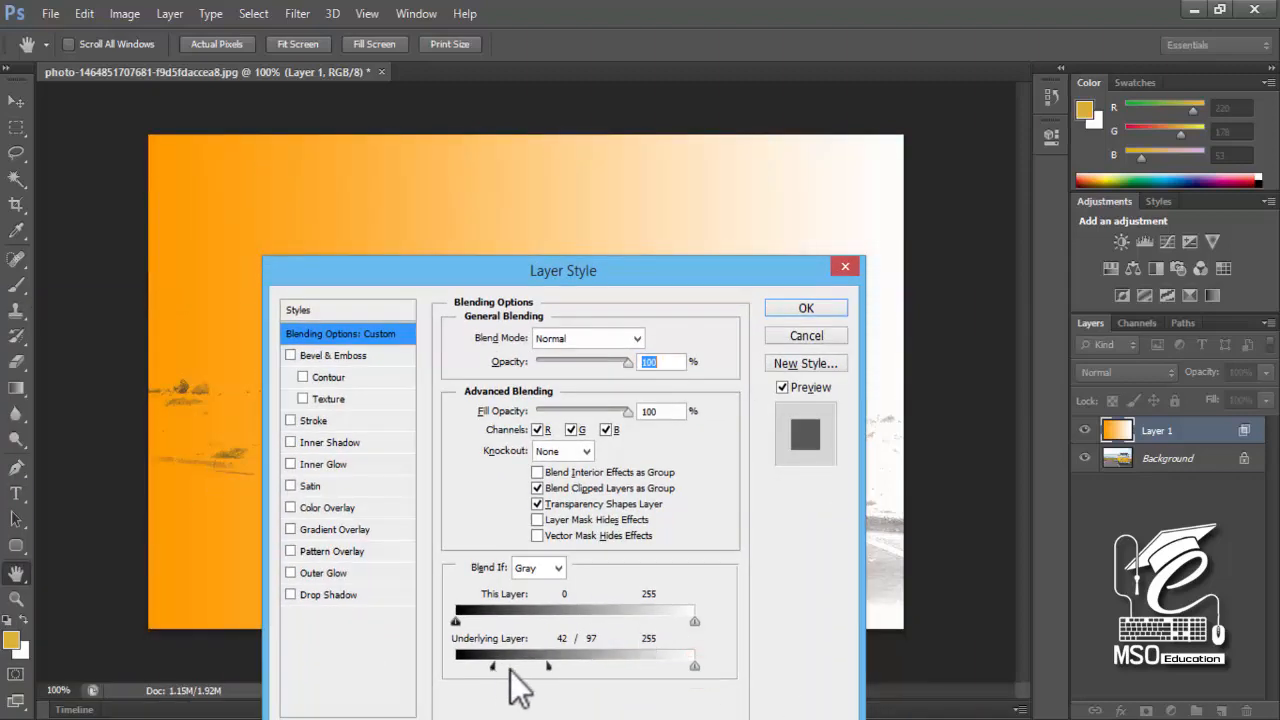
Step: Shift both halves of the Underlying Layer's split black slider further toward white and apply the layer style
left_click_drag(548, 666, 576, 666)
left_click_drag(492, 666, 502, 667)
left_click(788, 306)
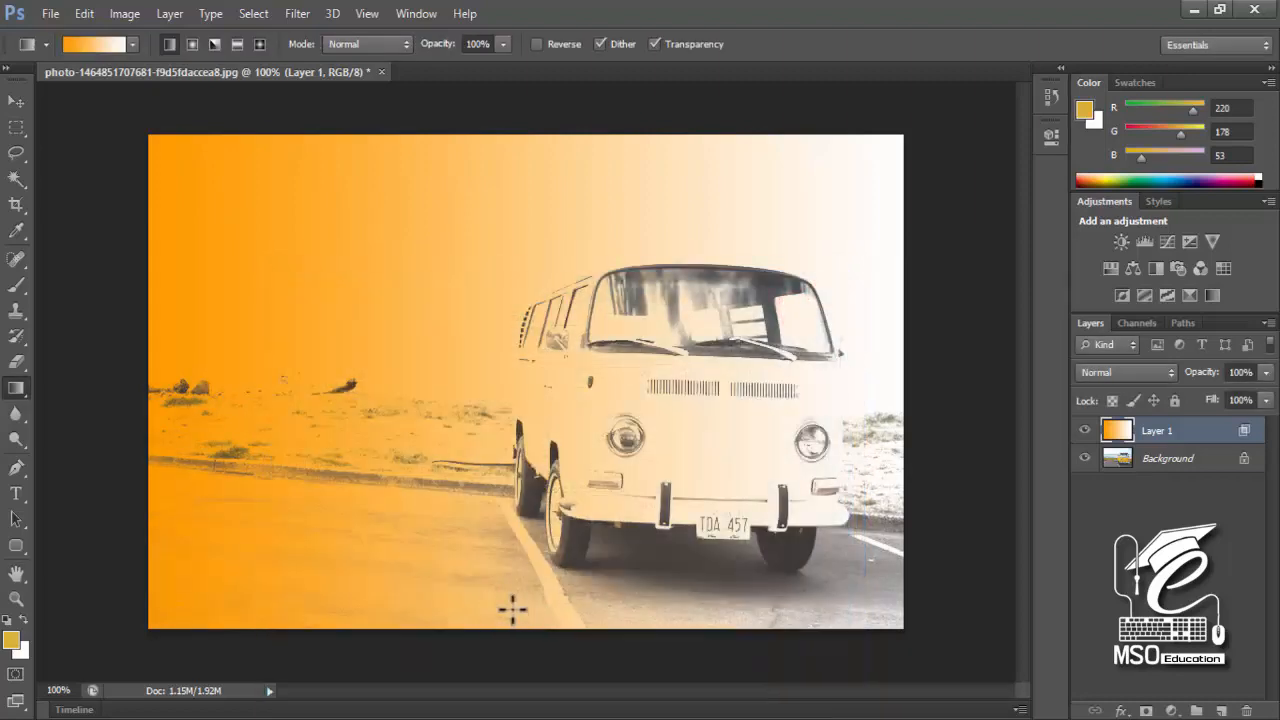
Step: Compare the original van photo with the blended result by repeatedly hiding and showing Layer 1
left_click(1085, 430)
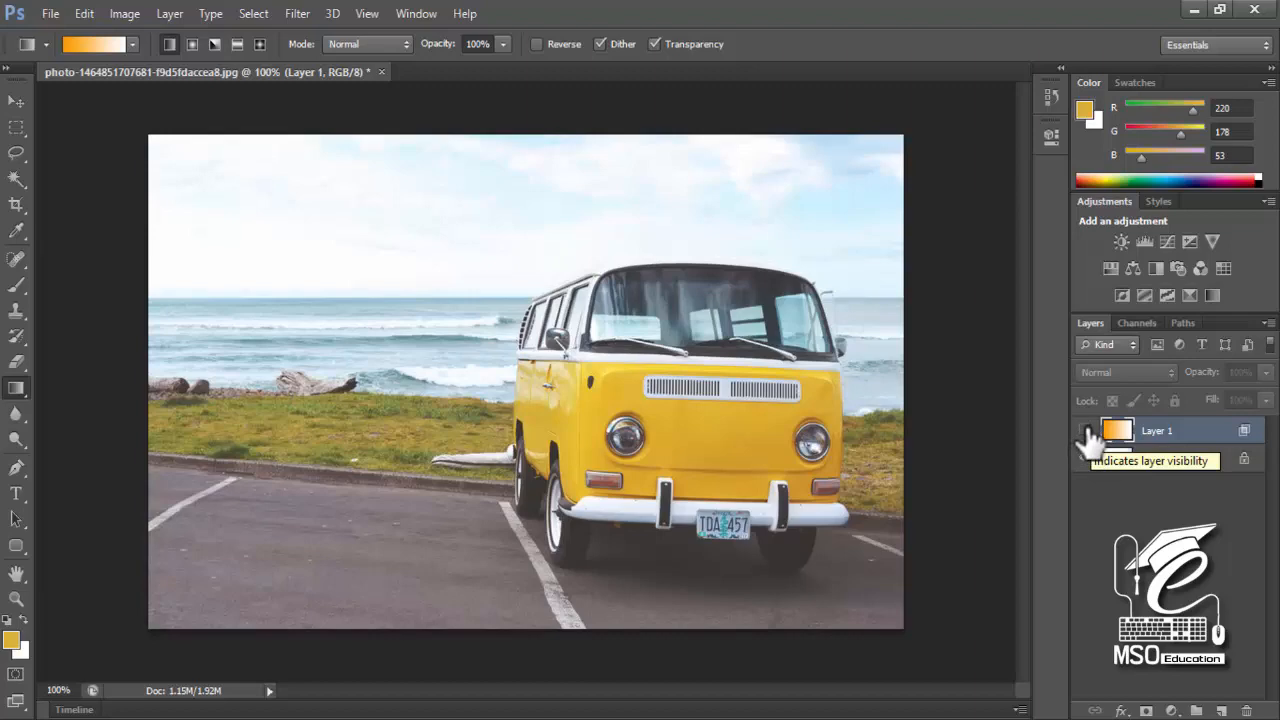
left_click(1085, 430)
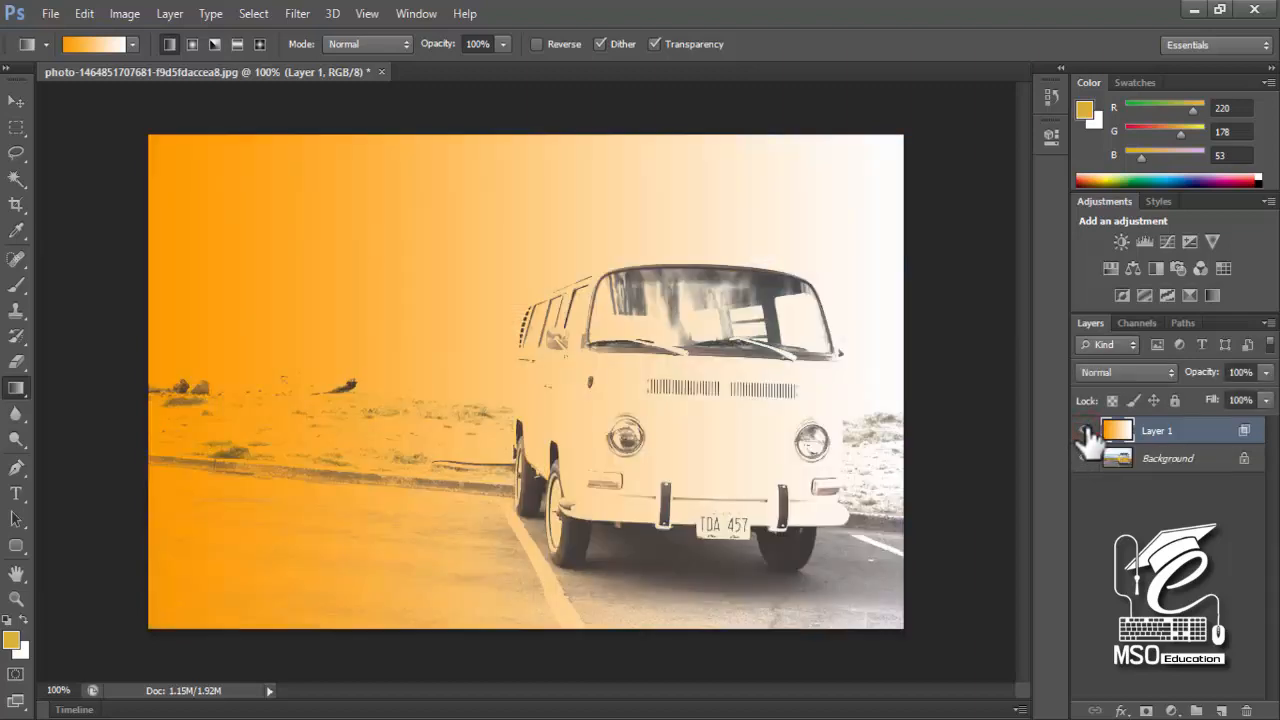
left_click(1085, 430)
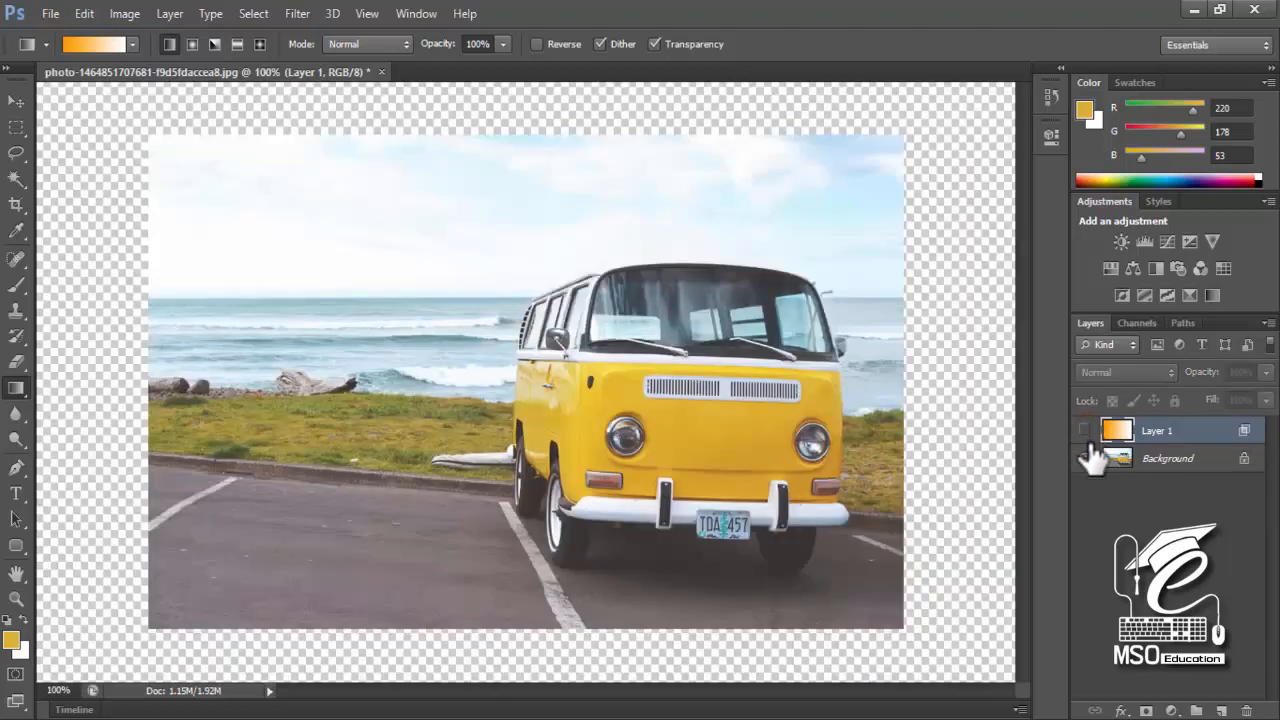
left_click(1085, 430)
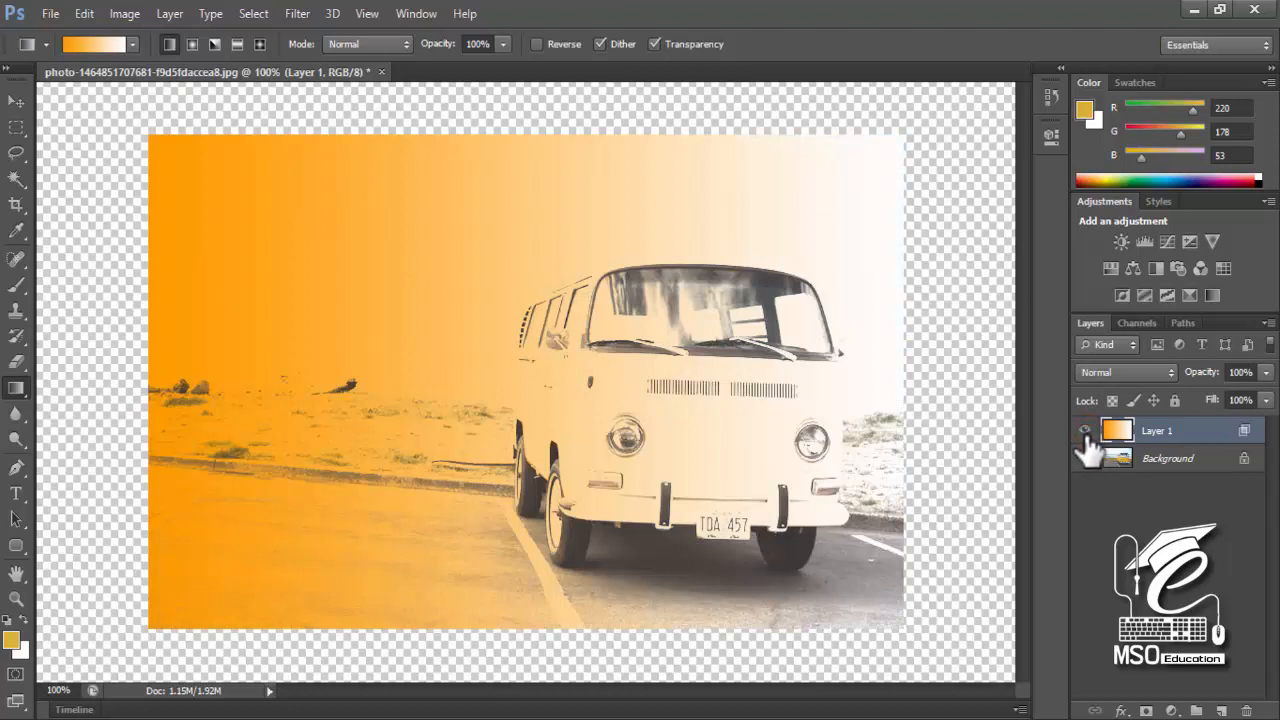
left_click(1085, 430)
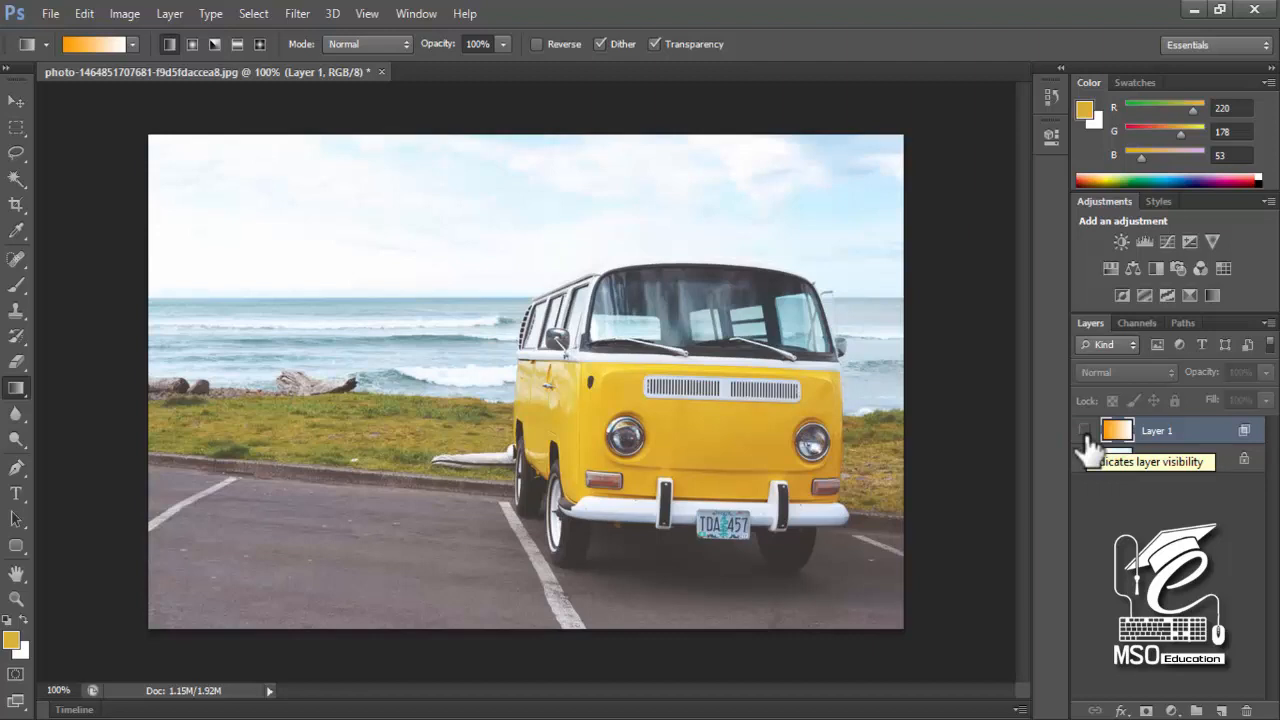
left_click(1085, 432)
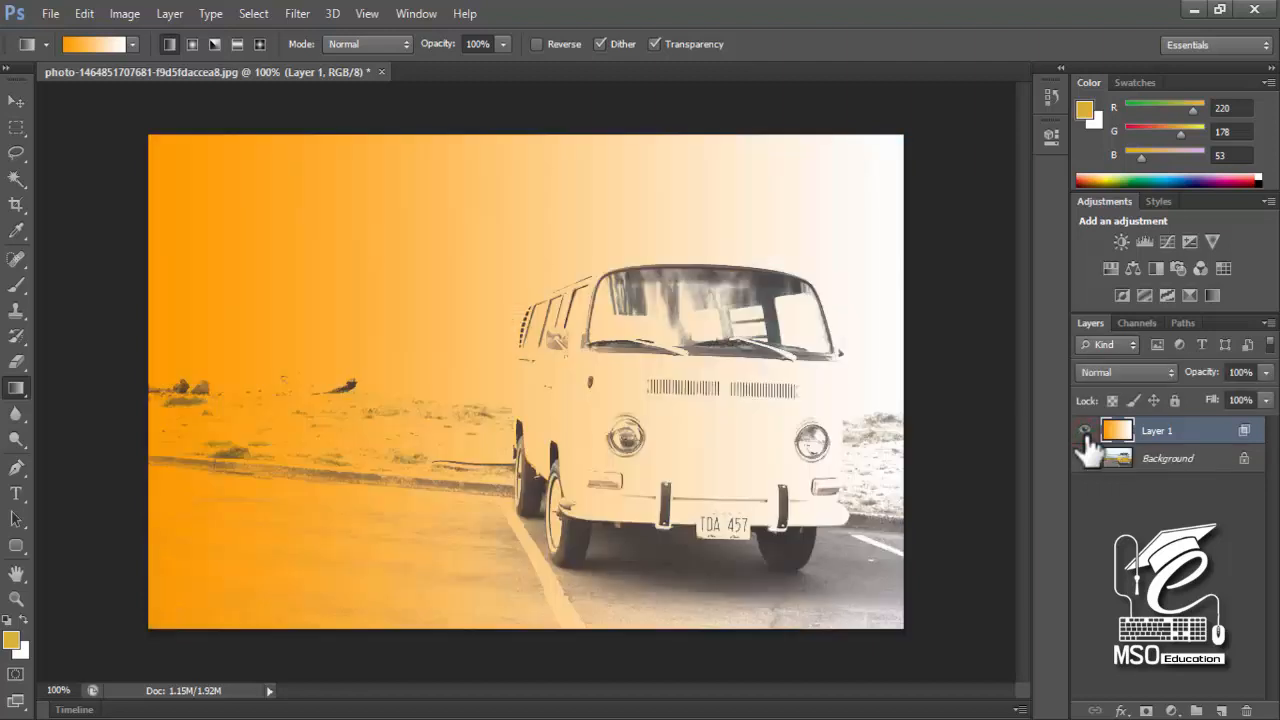